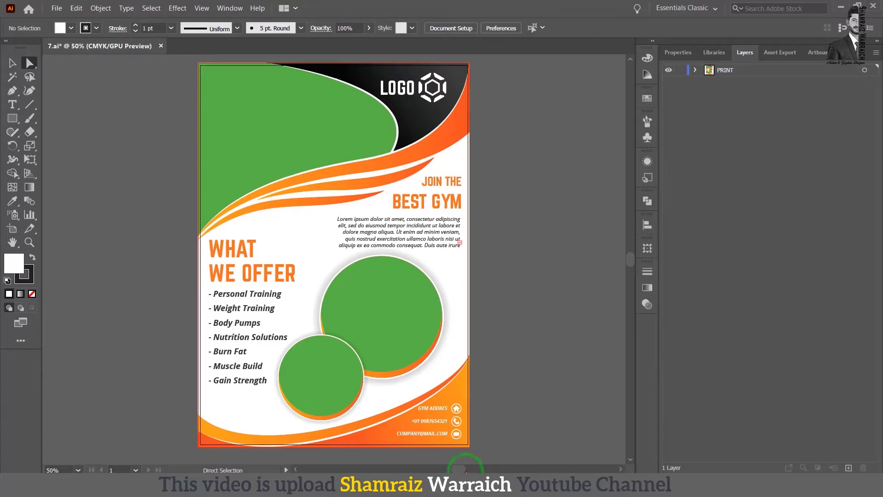
Step: Walk through the flyer layout, then select the green wave shape at the top-left
{"action": "left_click_drag", "start_coordinate": [463, 459], "coordinate": [502, 359]}
{"action": "left_click_drag", "start_coordinate": [497, 359], "coordinate": [388, 268]}
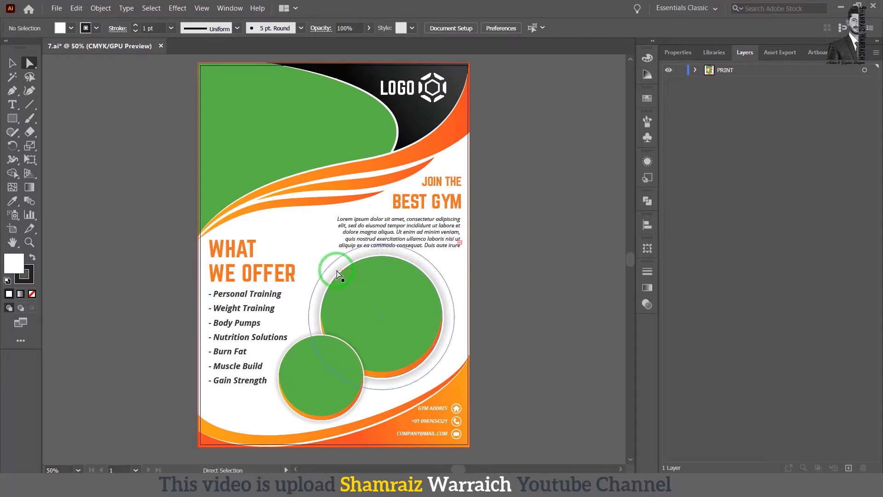
{"action": "left_click_drag", "start_coordinate": [322, 275], "coordinate": [446, 324]}
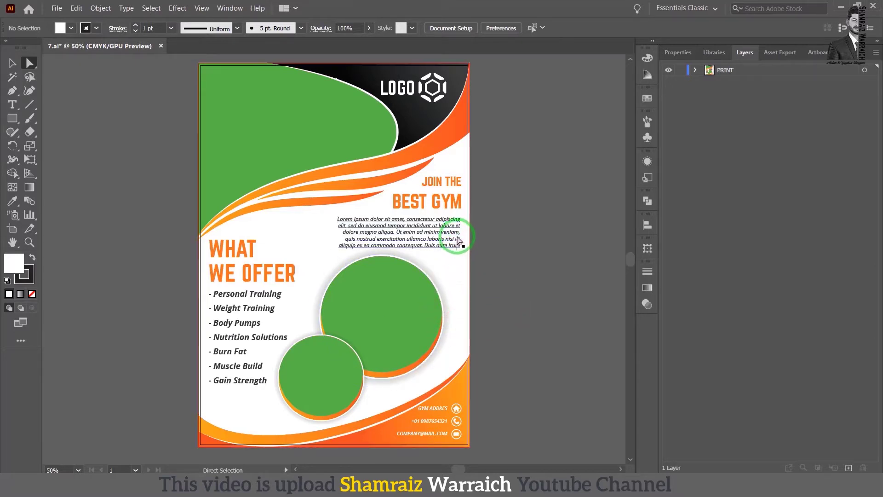
{"action": "mouse_move", "coordinate": [460, 242]}
{"action": "left_mouse_down"}
{"action": "mouse_move", "coordinate": [498, 276]}
{"action": "mouse_move", "coordinate": [494, 269]}
{"action": "left_mouse_up"}
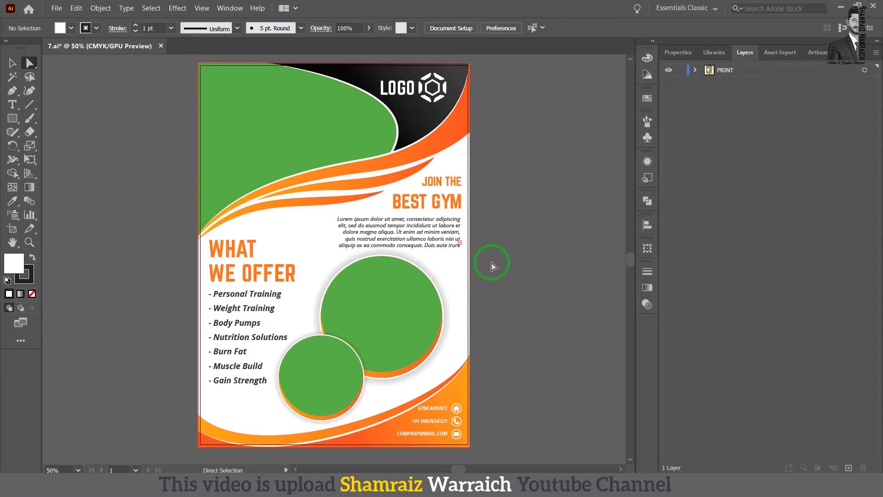
{"action": "left_click_drag", "start_coordinate": [491, 269], "coordinate": [492, 249]}
{"action": "mouse_move", "coordinate": [491, 249]}
{"action": "left_mouse_down"}
{"action": "mouse_move", "coordinate": [474, 256]}
{"action": "mouse_move", "coordinate": [545, 219]}
{"action": "left_mouse_up"}
{"action": "left_click_drag", "start_coordinate": [694, 70], "coordinate": [413, 278]}
{"action": "mouse_move", "coordinate": [413, 278]}
{"action": "left_mouse_down"}
{"action": "mouse_move", "coordinate": [295, 184]}
{"action": "mouse_move", "coordinate": [279, 126]}
{"action": "left_mouse_up"}
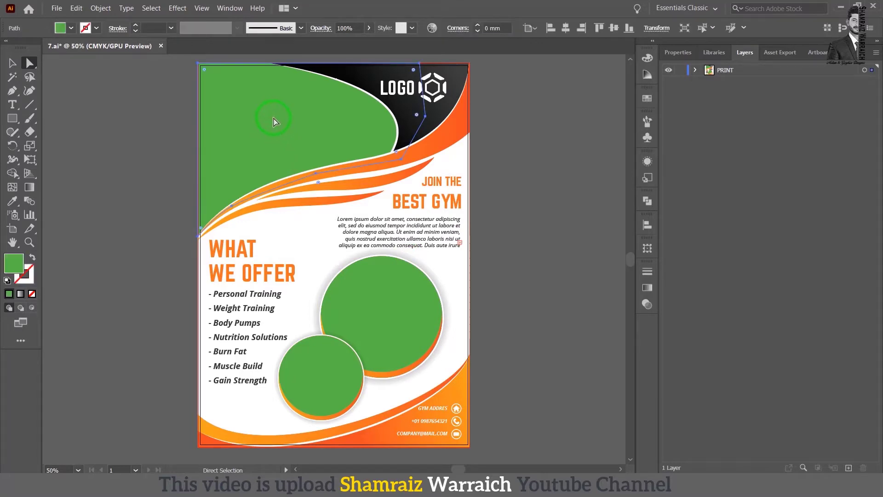
Step: Select the two green circles and the wave, then expand the PRINT layer and its group
{"action": "left_click", "coordinate": [360, 305]}
{"action": "left_click", "coordinate": [314, 384]}
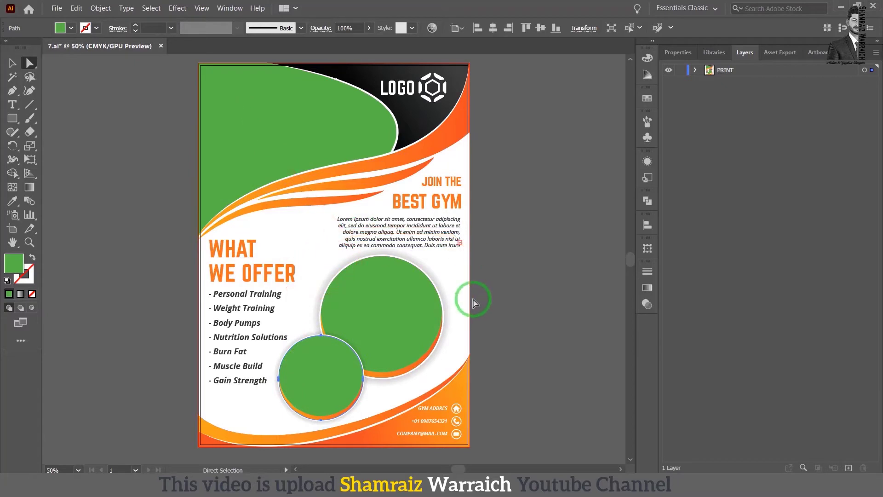
{"action": "left_click", "coordinate": [267, 150]}
{"action": "left_click", "coordinate": [695, 70]}
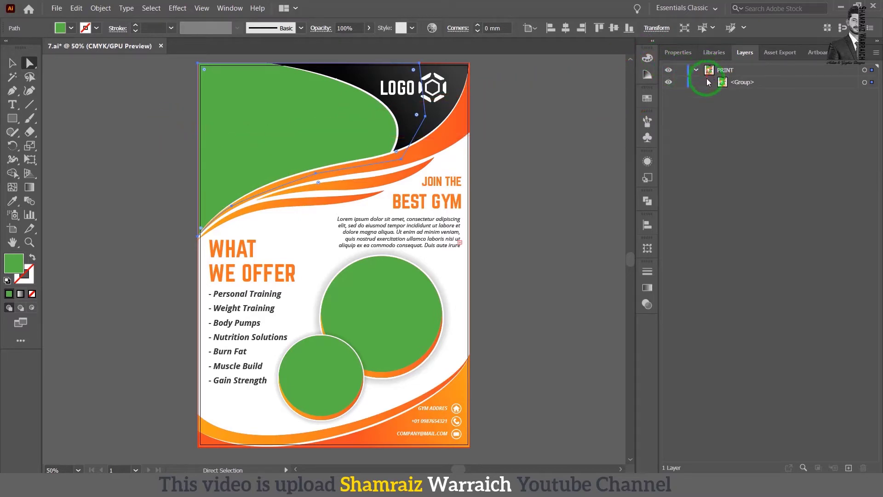
{"action": "left_click", "coordinate": [708, 83]}
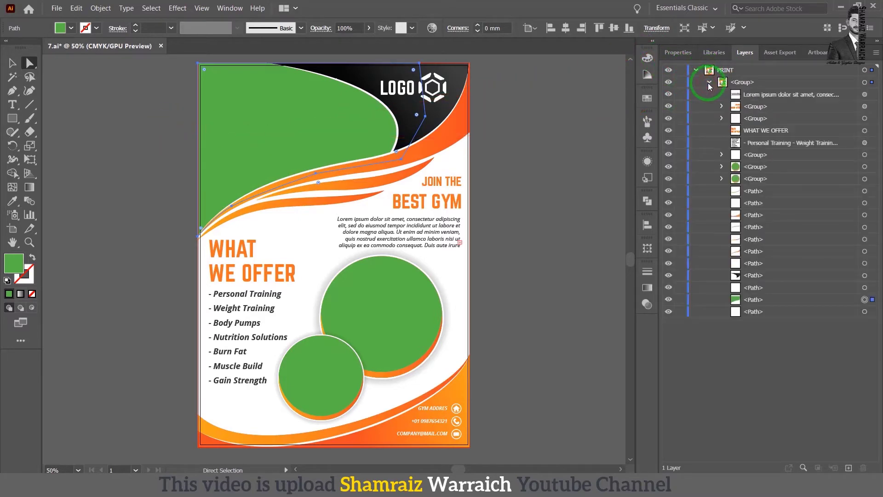
Step: Toggle layer visibility to identify the circles and wave, then select the green wave path
{"action": "left_click", "coordinate": [668, 168]}
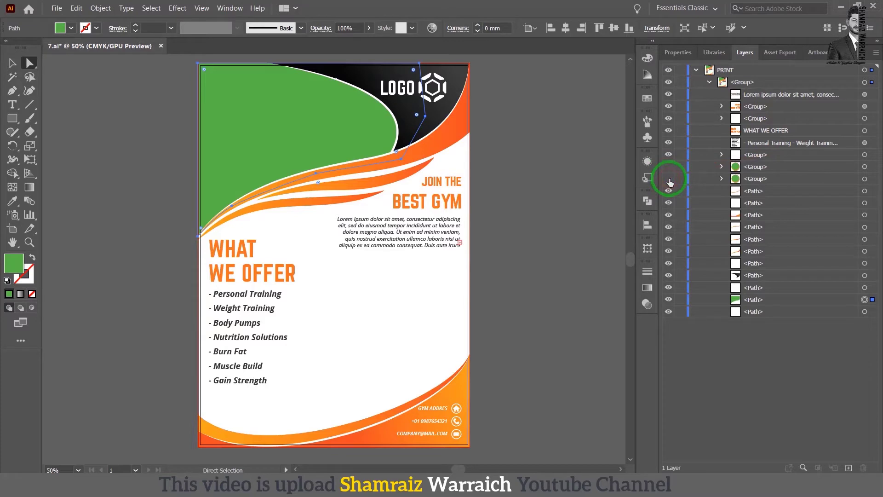
{"action": "left_click", "coordinate": [669, 179]}
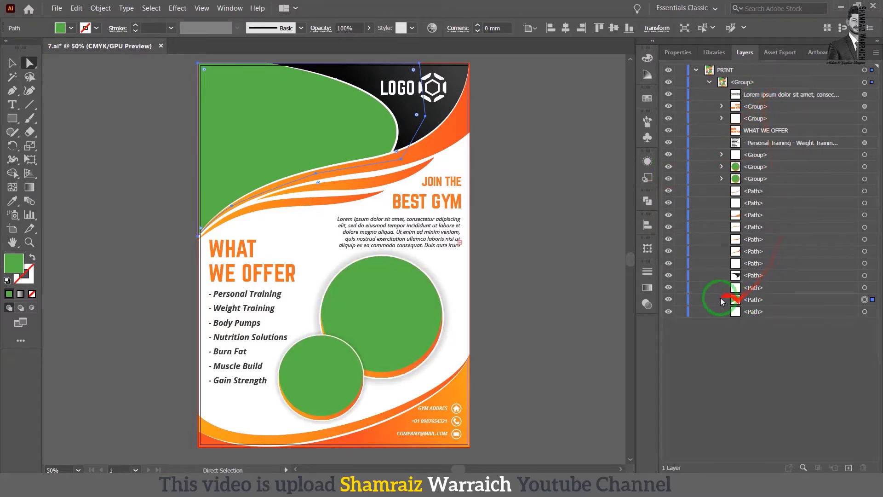
{"action": "left_click", "coordinate": [668, 301]}
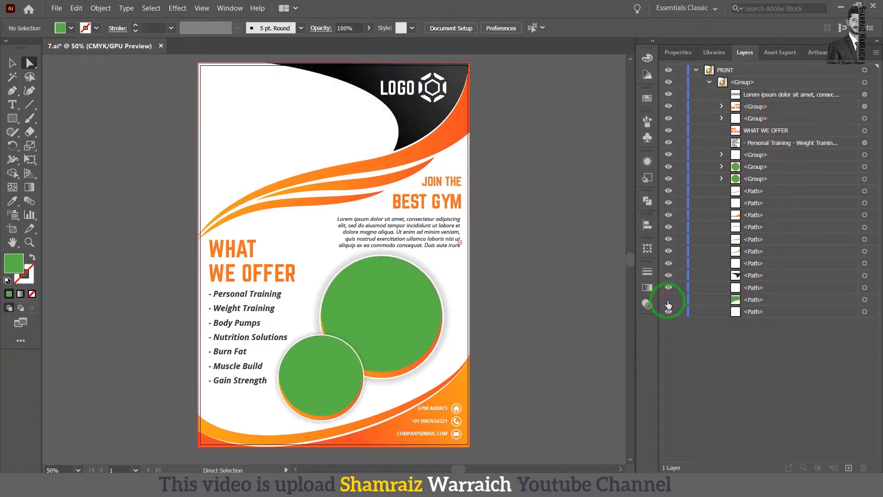
{"action": "left_click", "coordinate": [668, 301]}
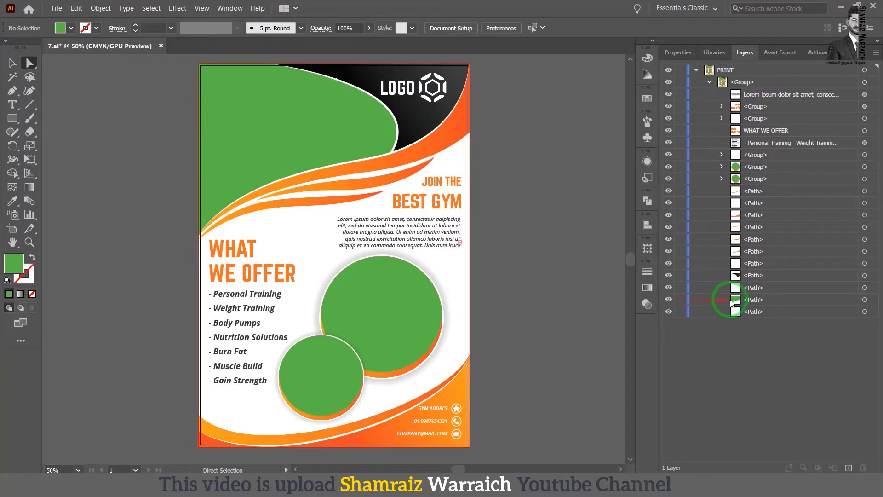
{"action": "left_click", "coordinate": [732, 302]}
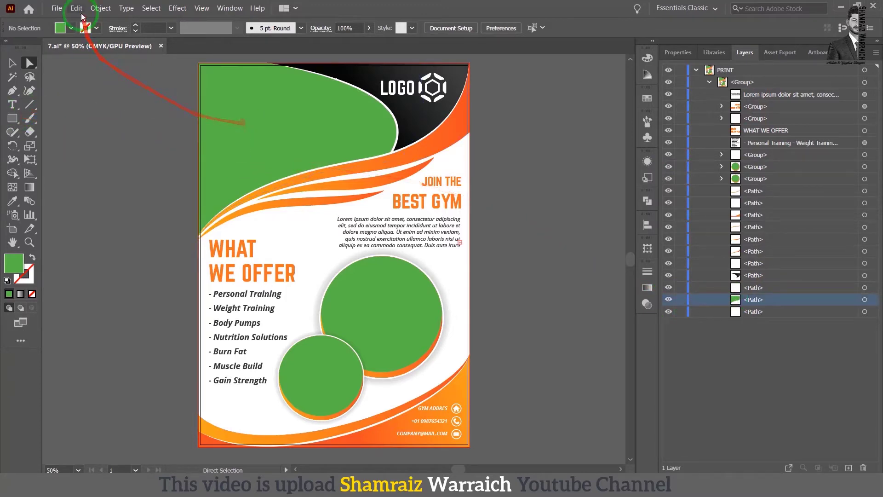
{"action": "left_click", "coordinate": [57, 8]}
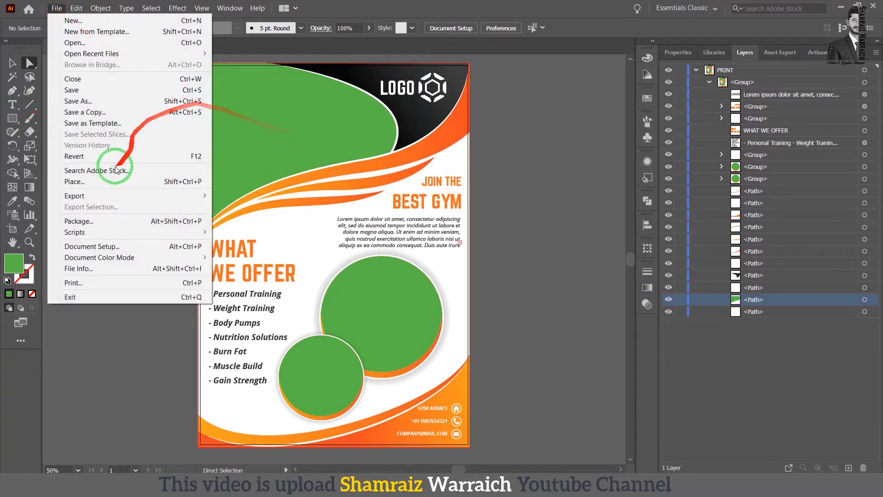
{"action": "mouse_move", "coordinate": [73, 196]}
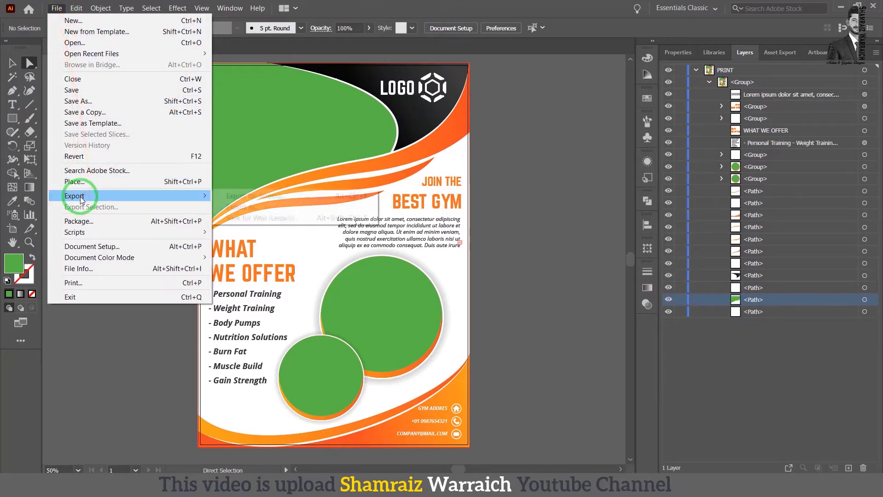
Step: Place the gym photo 124.jpg over the flyer's top-left area
{"action": "left_click", "coordinate": [76, 181]}
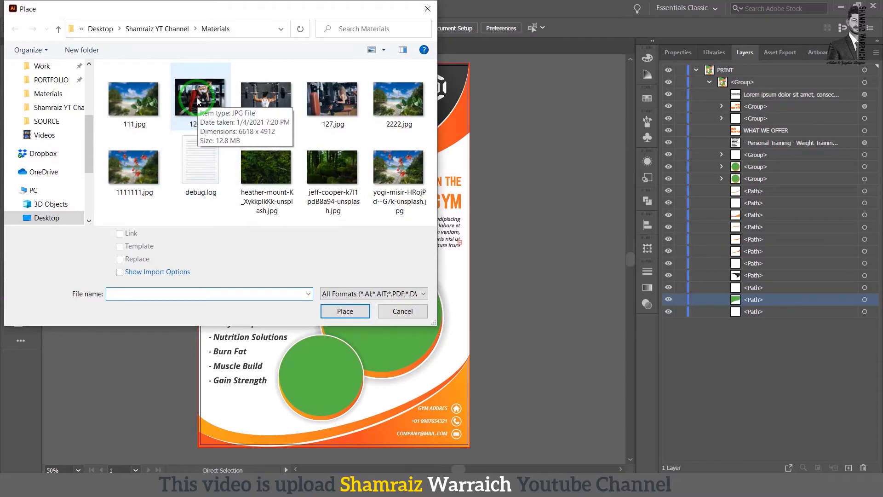
{"action": "left_click", "coordinate": [197, 101]}
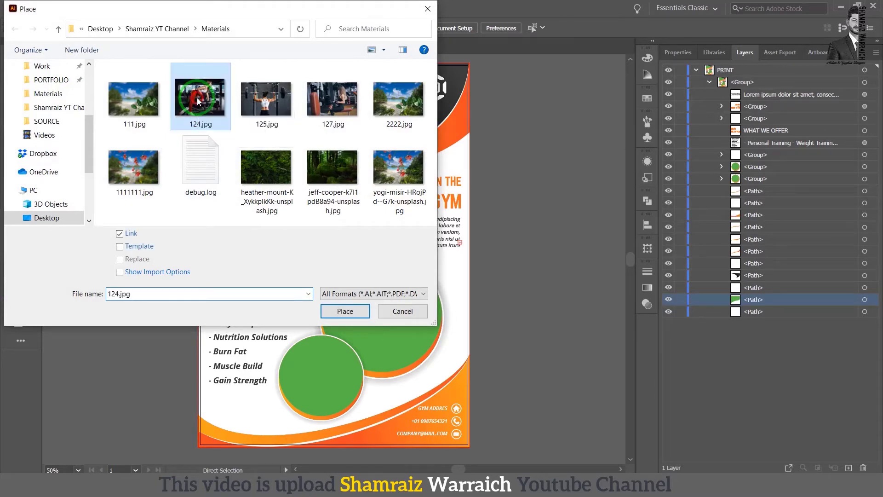
{"action": "left_click", "coordinate": [345, 311]}
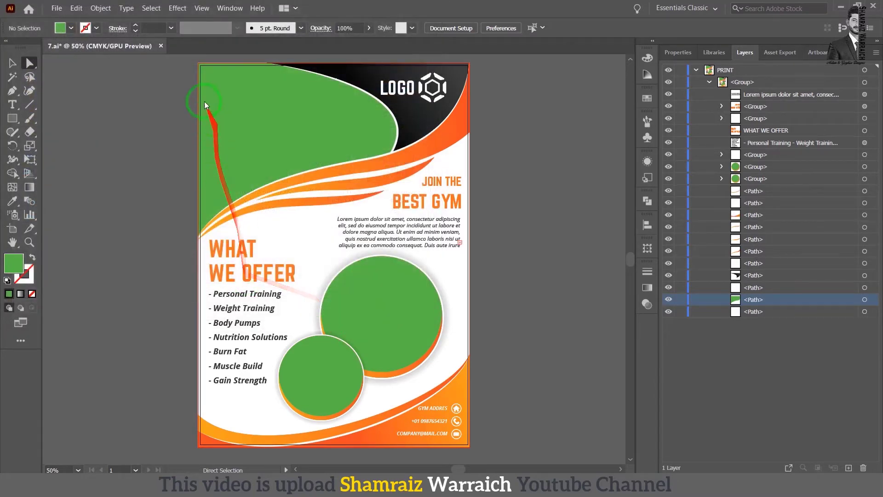
{"action": "left_click_drag", "start_coordinate": [181, 58], "coordinate": [445, 237]}
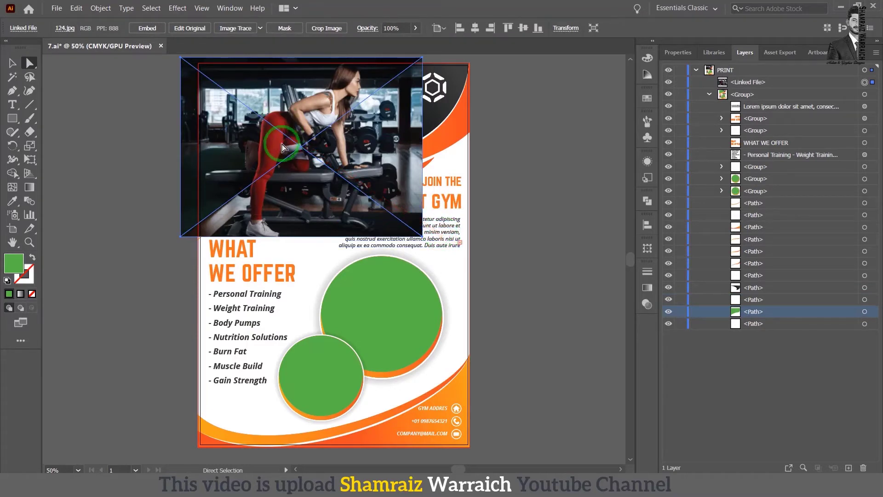
{"action": "left_click_drag", "start_coordinate": [174, 253], "coordinate": [234, 108]}
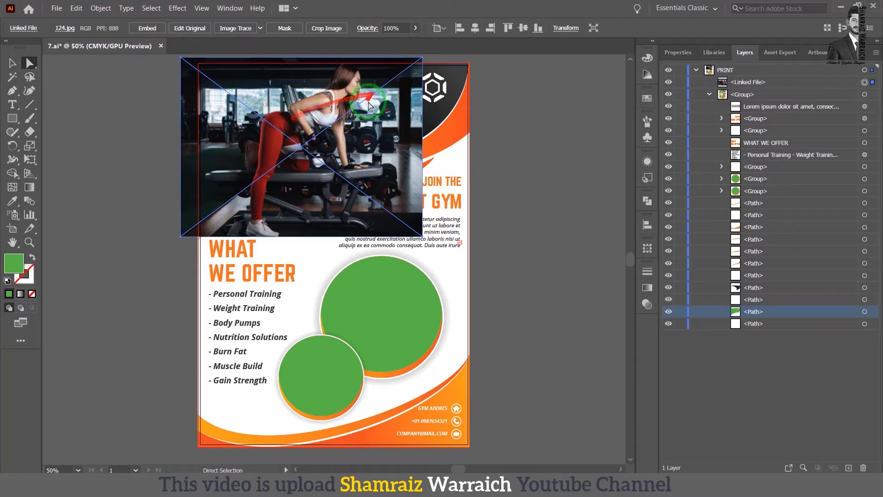
Step: Move the 124.jpg photo layer beneath the green wave path in the Layers panel
{"action": "left_click", "coordinate": [669, 82]}
{"action": "left_click", "coordinate": [670, 84]}
{"action": "left_click", "coordinate": [732, 83]}
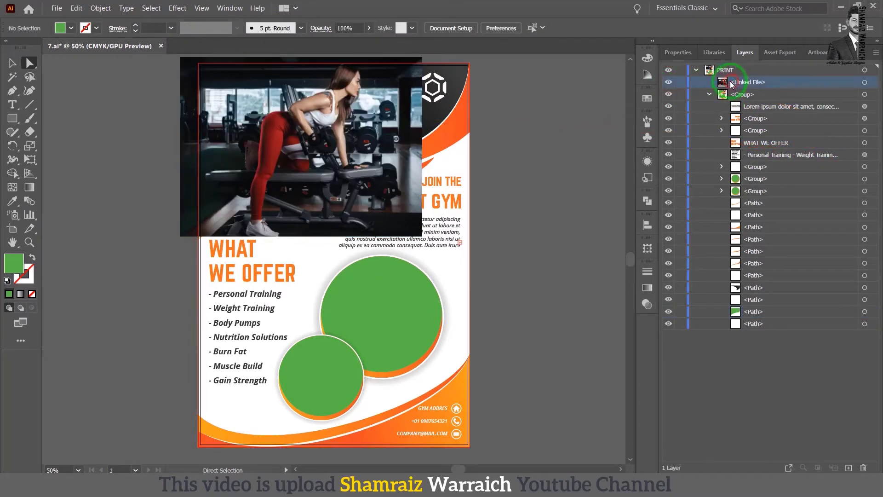
{"action": "left_click_drag", "start_coordinate": [727, 83], "coordinate": [739, 317]}
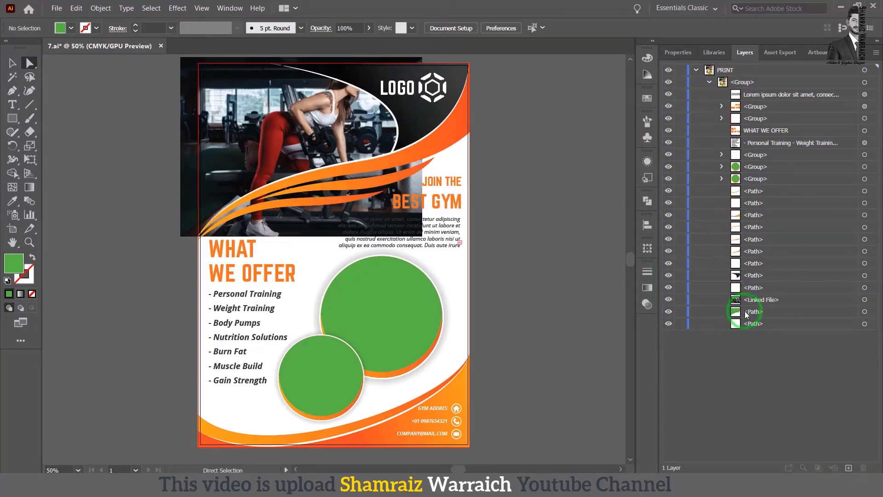
{"action": "left_click", "coordinate": [738, 312]}
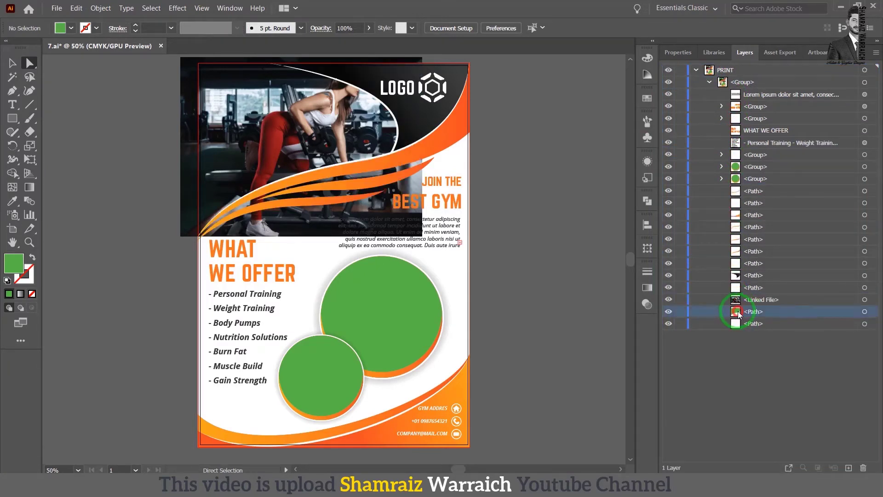
{"action": "left_click_drag", "start_coordinate": [736, 299], "coordinate": [741, 318]}
{"action": "left_click", "coordinate": [736, 299]}
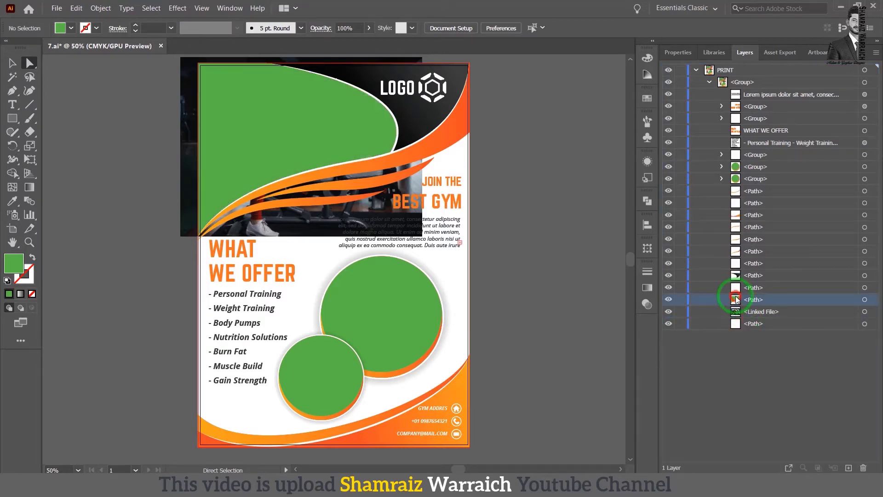
{"action": "left_click", "coordinate": [736, 311]}
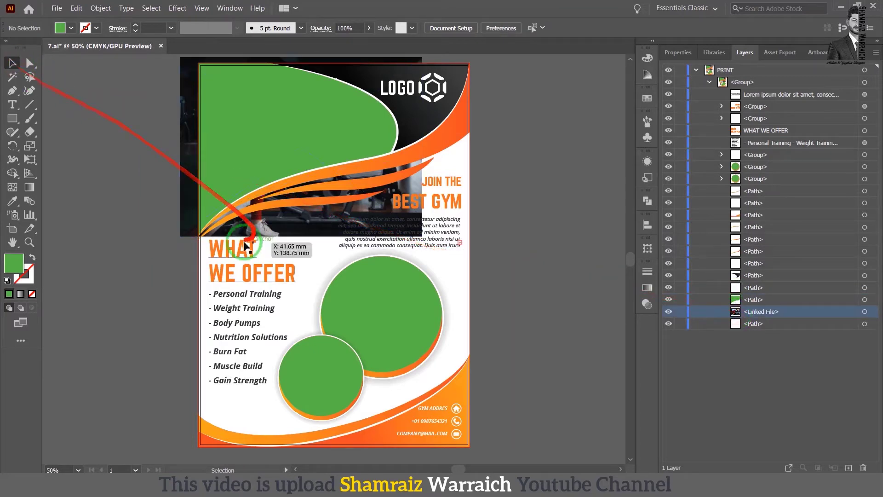
Step: Switch to Direct Selection and select the green wave together with the photo
{"action": "left_click", "coordinate": [287, 125]}
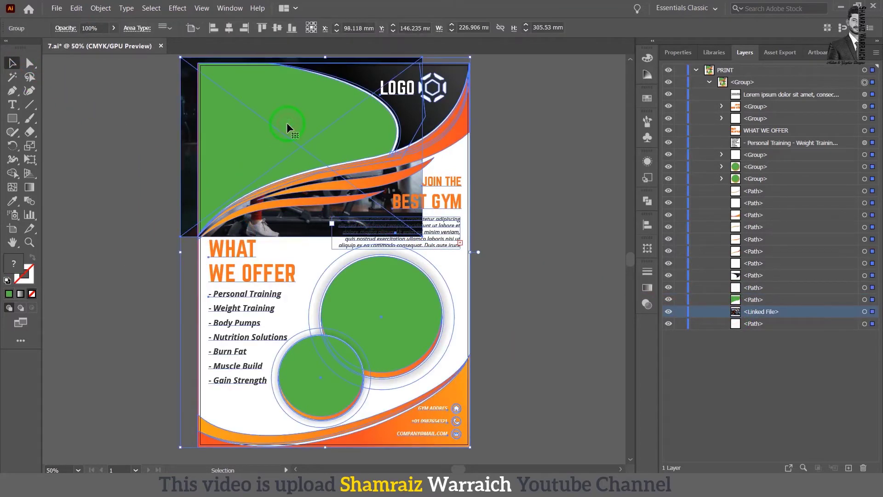
{"action": "left_click", "coordinate": [29, 62]}
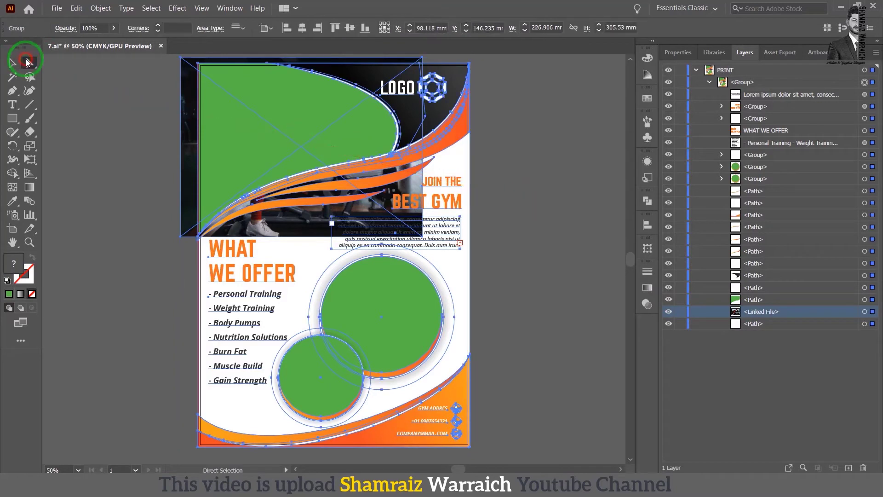
{"action": "left_click", "coordinate": [78, 270]}
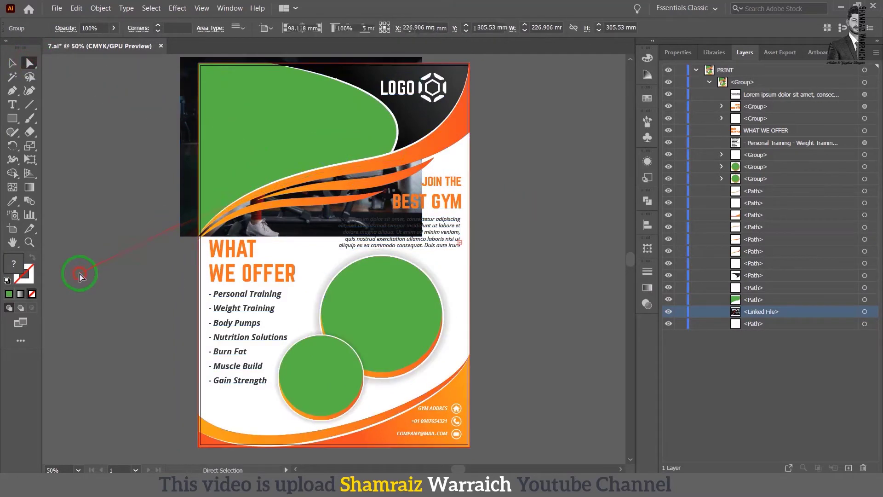
{"action": "left_click", "coordinate": [256, 123]}
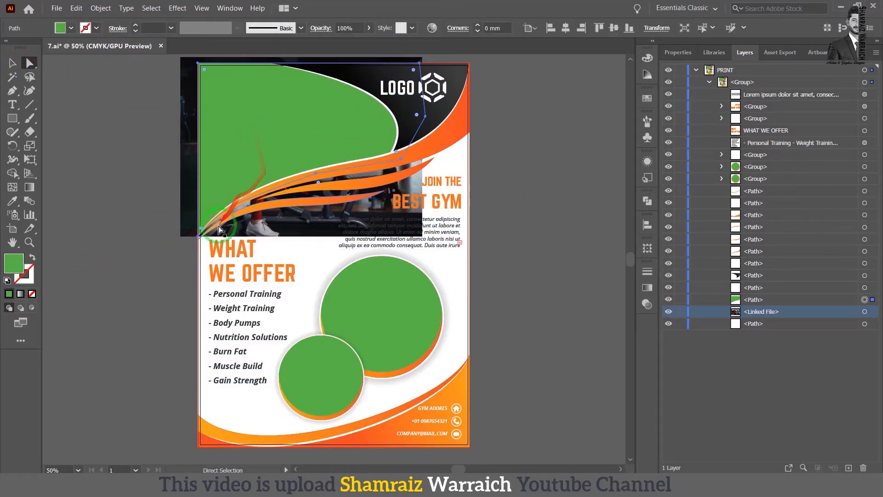
{"action": "left_click", "coordinate": [188, 225], "text": "shift"}
{"action": "left_click", "coordinate": [117, 203]}
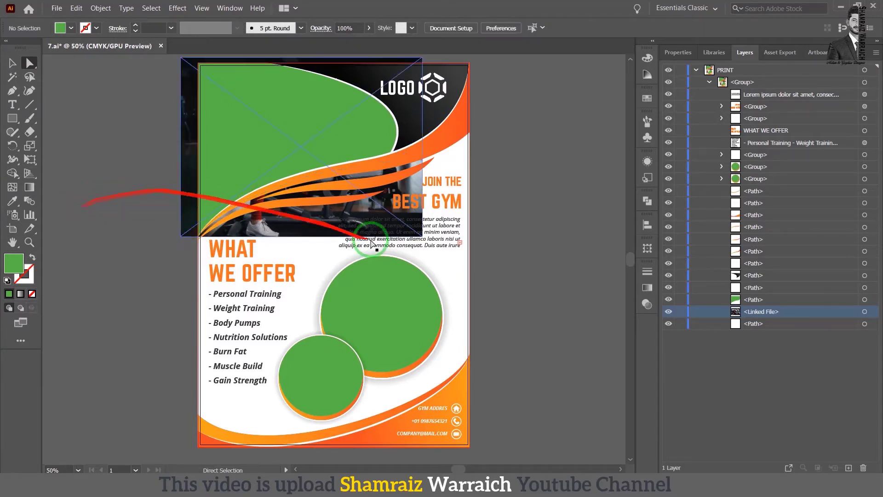
Step: Select the wave path and the 124.jpg photo, then make a clipping mask
{"action": "left_click", "coordinate": [868, 300]}
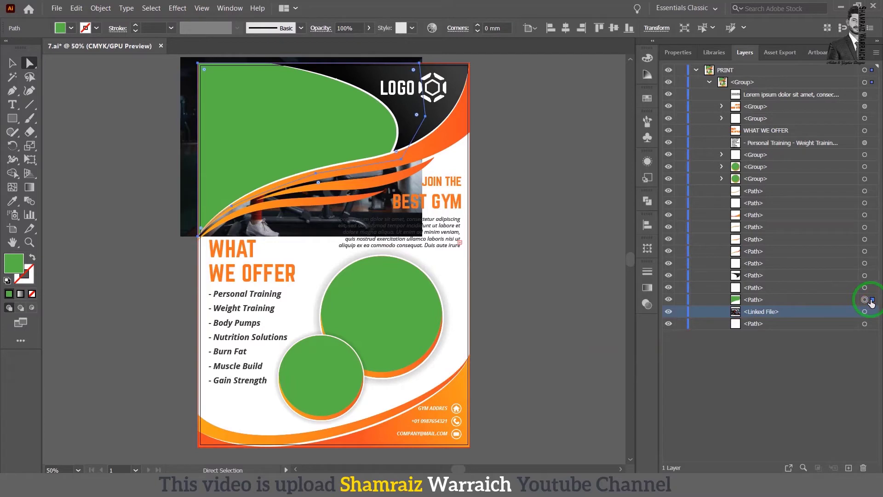
{"action": "left_click", "coordinate": [872, 313], "text": "shift"}
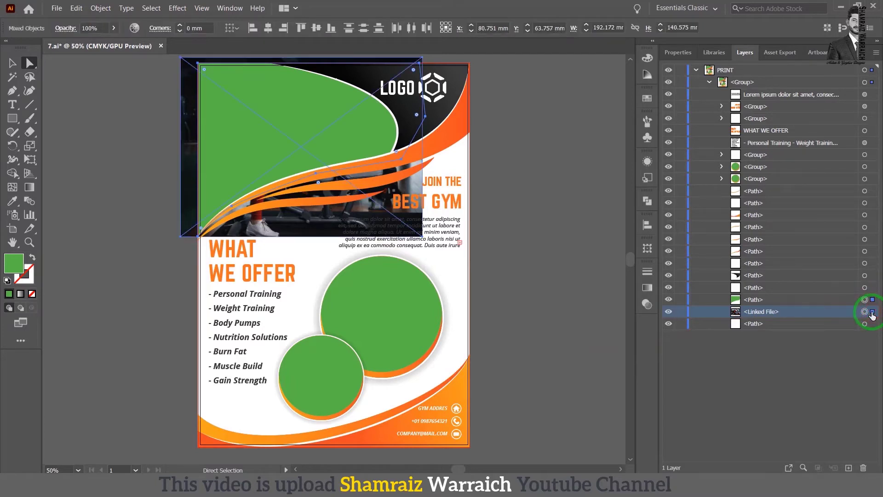
{"action": "left_click", "coordinate": [304, 175]}
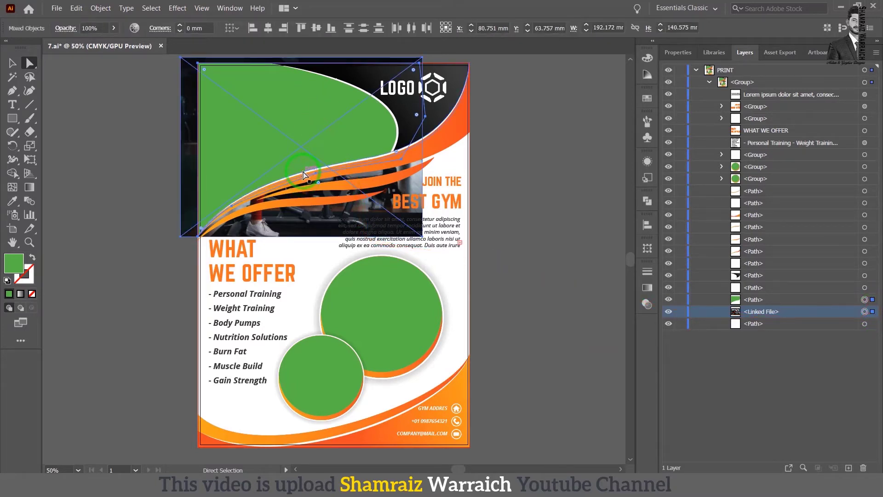
{"action": "left_click", "coordinate": [100, 10]}
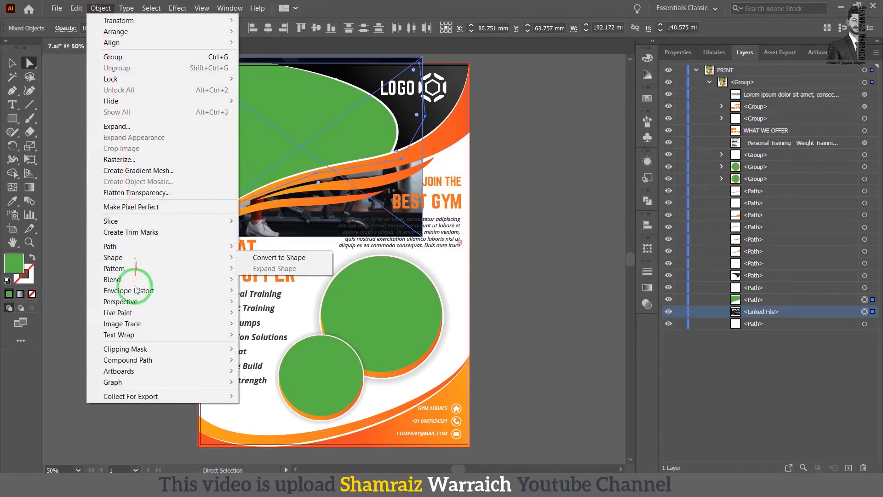
{"action": "mouse_move", "coordinate": [125, 348]}
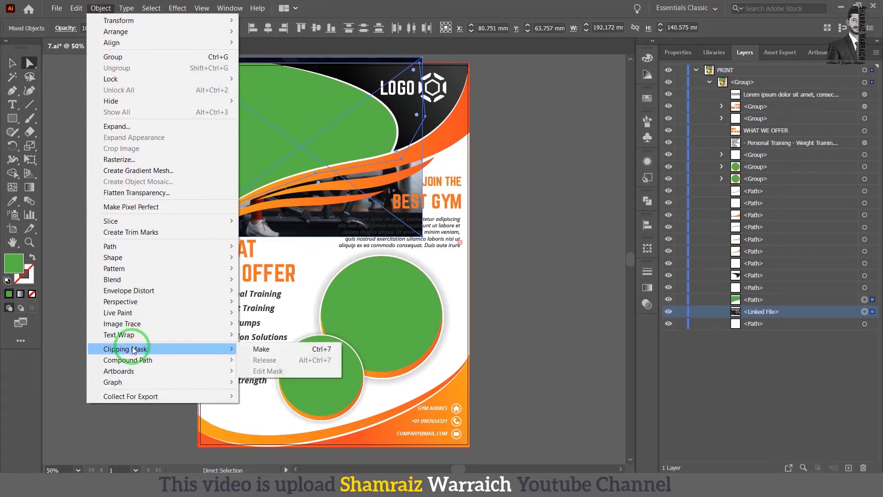
{"action": "left_click", "coordinate": [262, 350]}
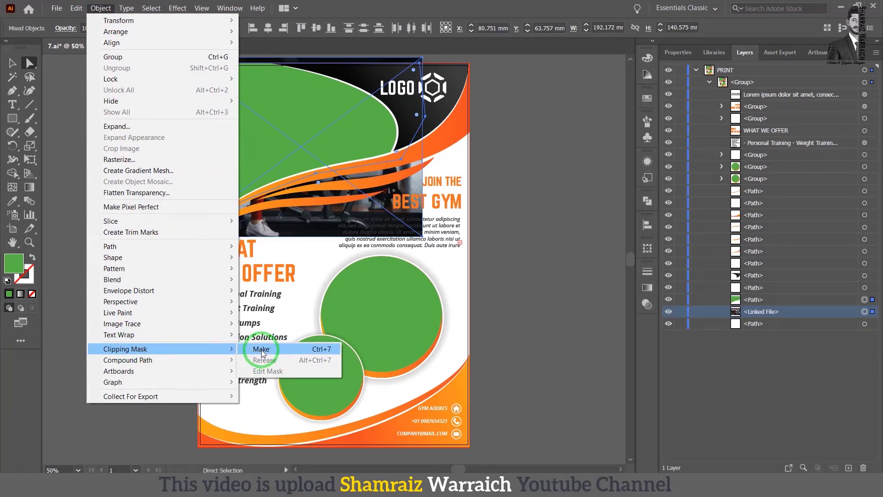
{"action": "left_click", "coordinate": [261, 350]}
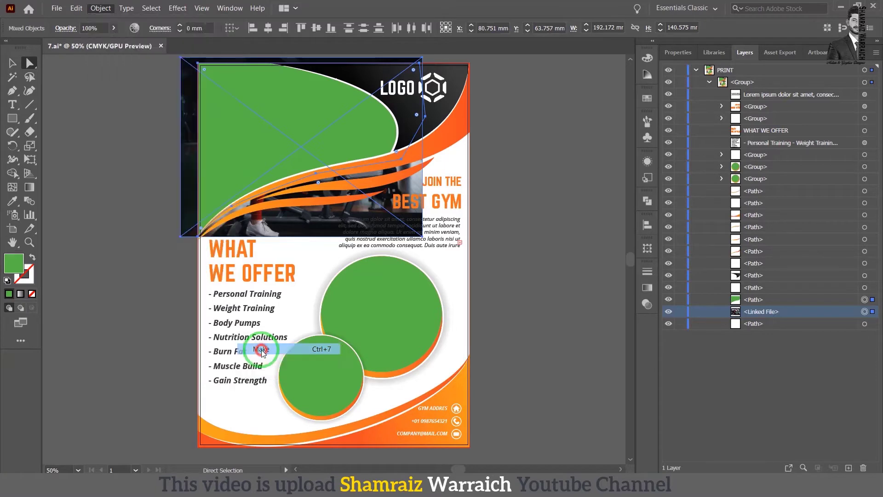
Step: Reposition the photo inside the wave clip to better frame the woman
{"action": "left_click", "coordinate": [18, 279]}
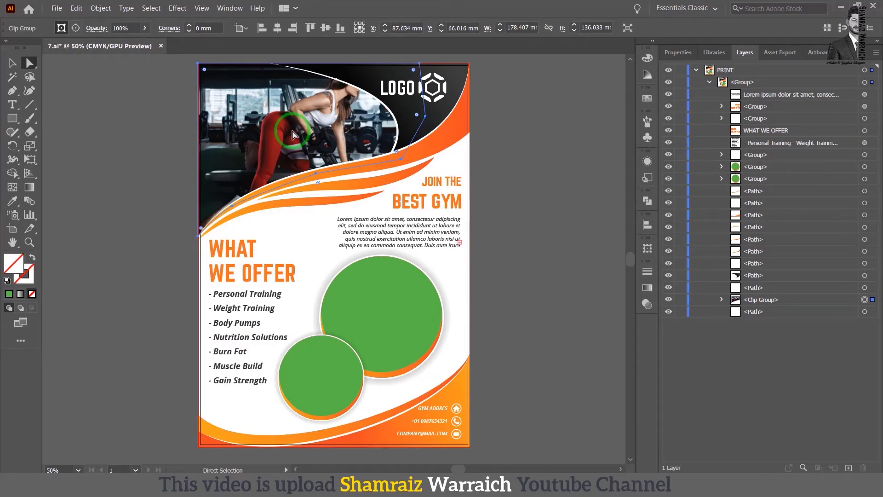
{"action": "left_click", "coordinate": [99, 110]}
{"action": "left_click_drag", "start_coordinate": [244, 134], "coordinate": [249, 141]}
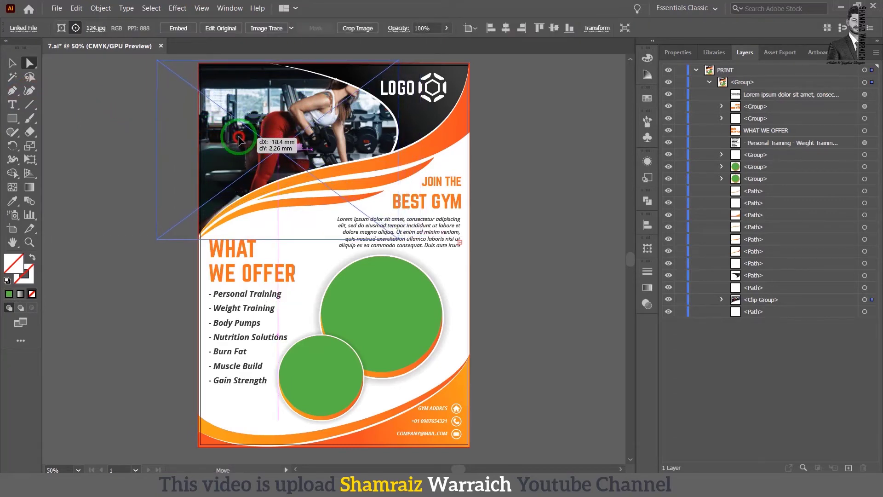
{"action": "mouse_move", "coordinate": [249, 140]}
{"action": "left_mouse_down"}
{"action": "mouse_move", "coordinate": [239, 139]}
{"action": "mouse_move", "coordinate": [299, 112]}
{"action": "left_mouse_up"}
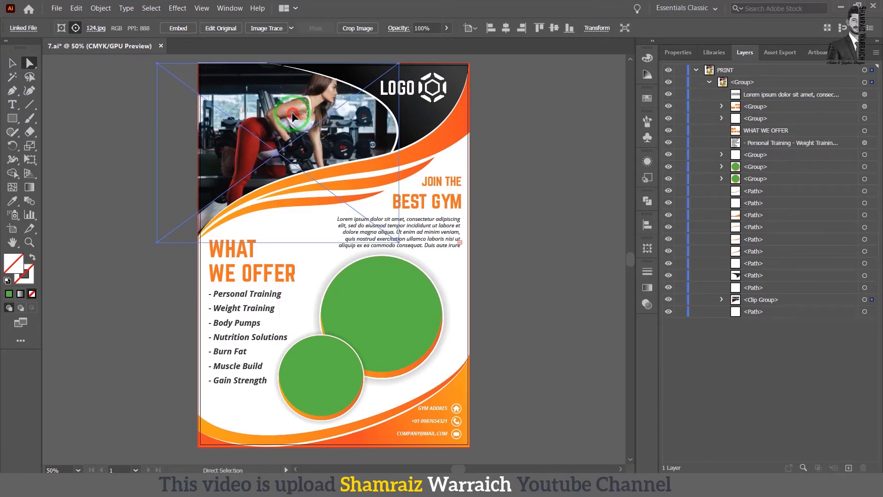
{"action": "left_click_drag", "start_coordinate": [299, 111], "coordinate": [293, 113]}
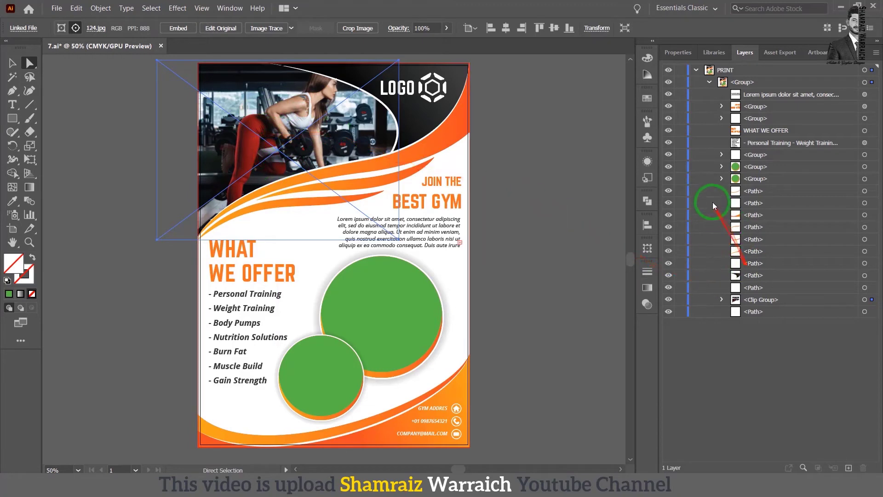
Step: Identify the large circle by toggling layer visibility and select its group
{"action": "left_click", "coordinate": [670, 167]}
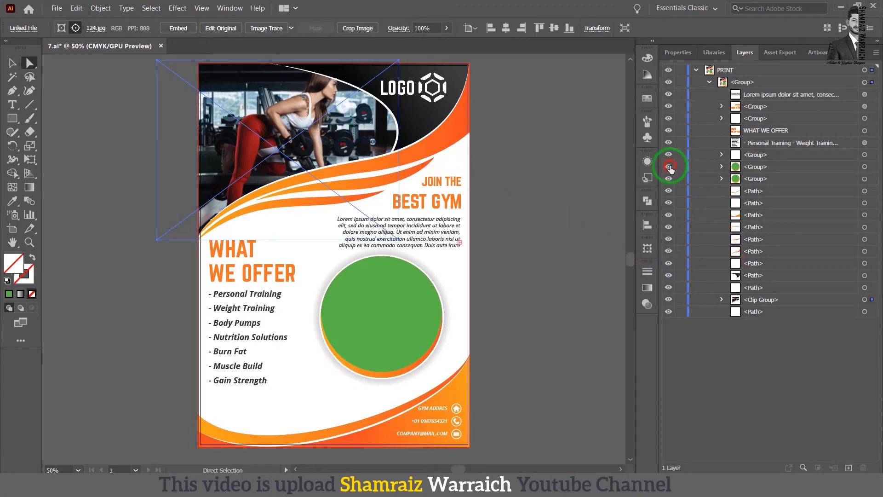
{"action": "left_click", "coordinate": [669, 167]}
{"action": "left_click", "coordinate": [668, 178]}
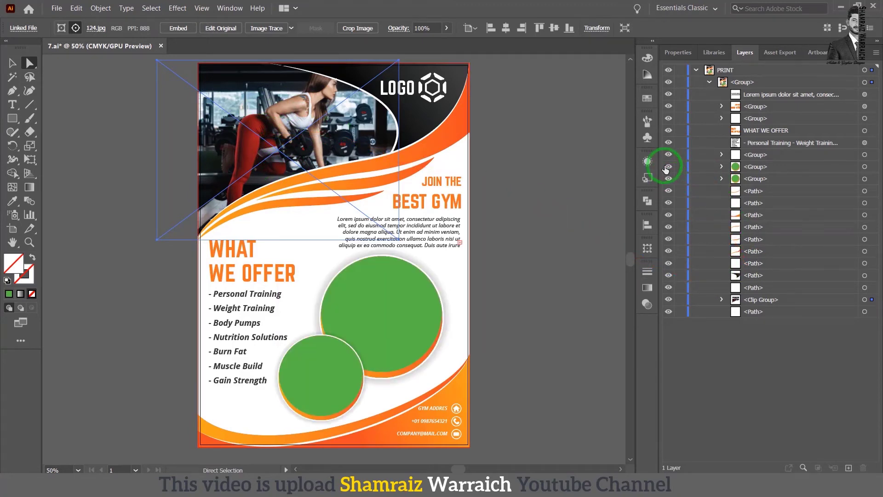
{"action": "left_click", "coordinate": [756, 179]}
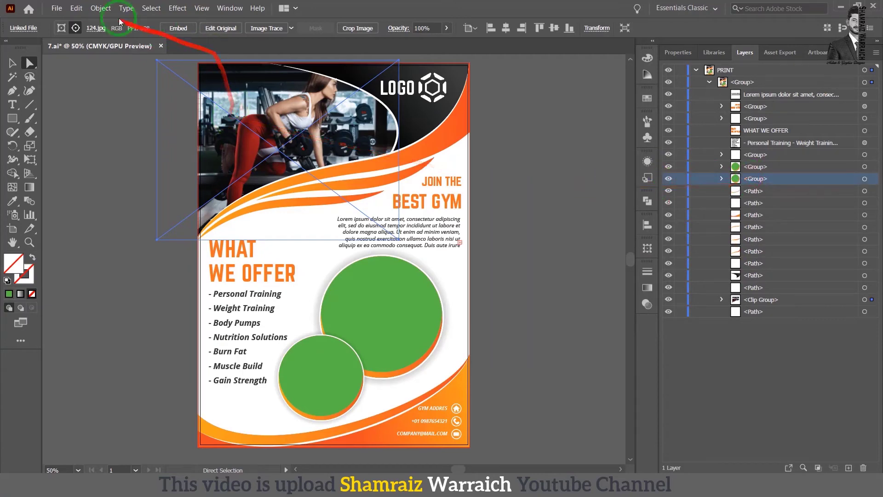
{"action": "left_click", "coordinate": [57, 8]}
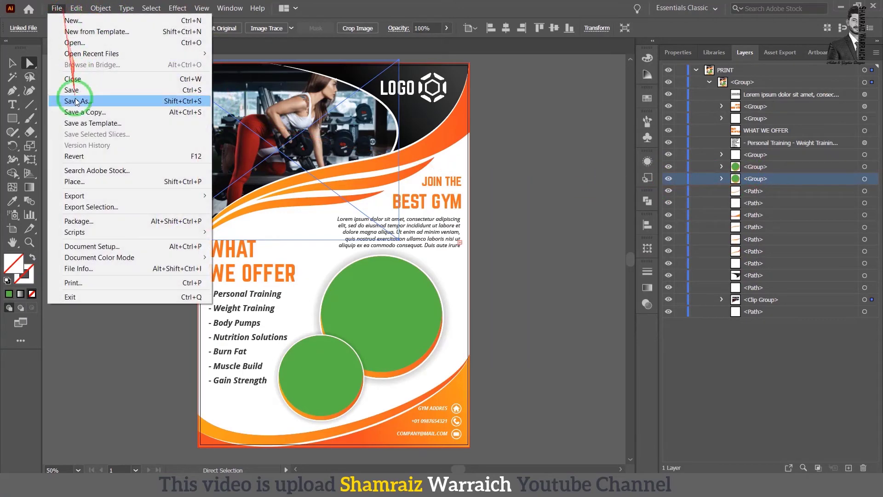
Step: Place 125.jpg over the large circle and stack it inside the circle's group below the circle
{"action": "left_click", "coordinate": [75, 181]}
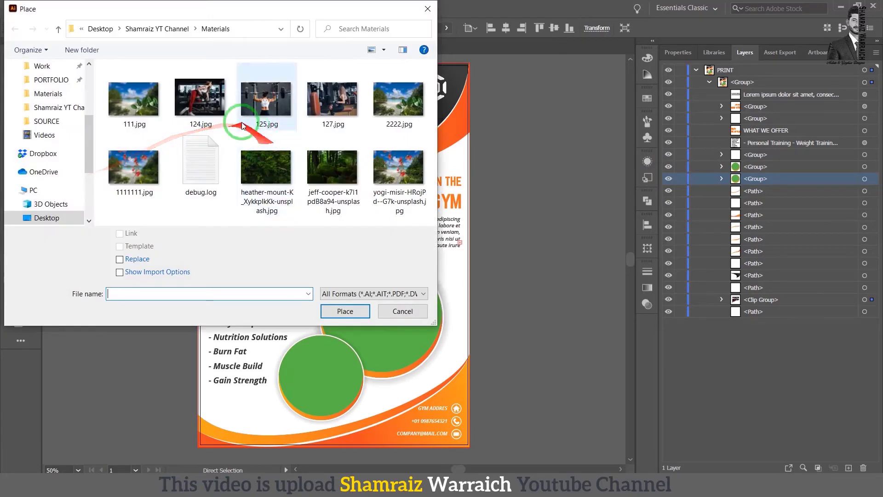
{"action": "double_click", "coordinate": [266, 92]}
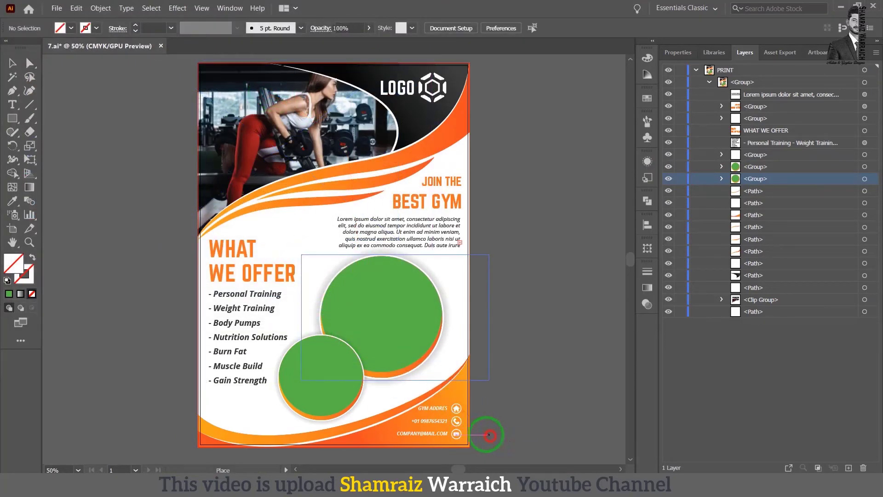
{"action": "left_click_drag", "start_coordinate": [489, 430], "coordinate": [299, 252]}
{"action": "left_click_drag", "start_coordinate": [398, 343], "coordinate": [396, 340]}
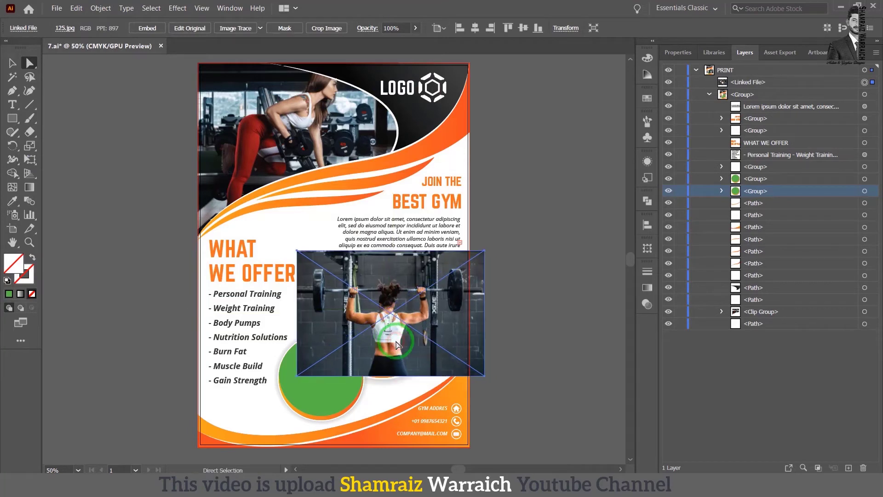
{"action": "left_click", "coordinate": [740, 82]}
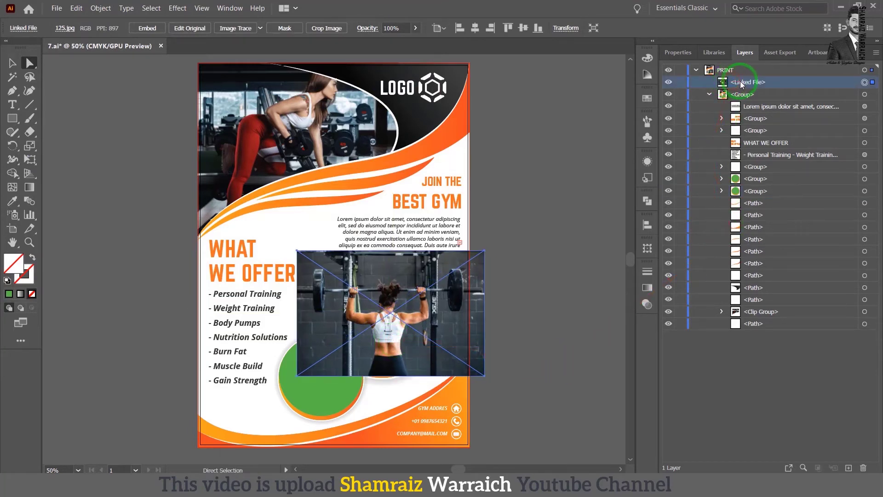
{"action": "left_click_drag", "start_coordinate": [741, 82], "coordinate": [749, 182]}
{"action": "left_click", "coordinate": [722, 178]}
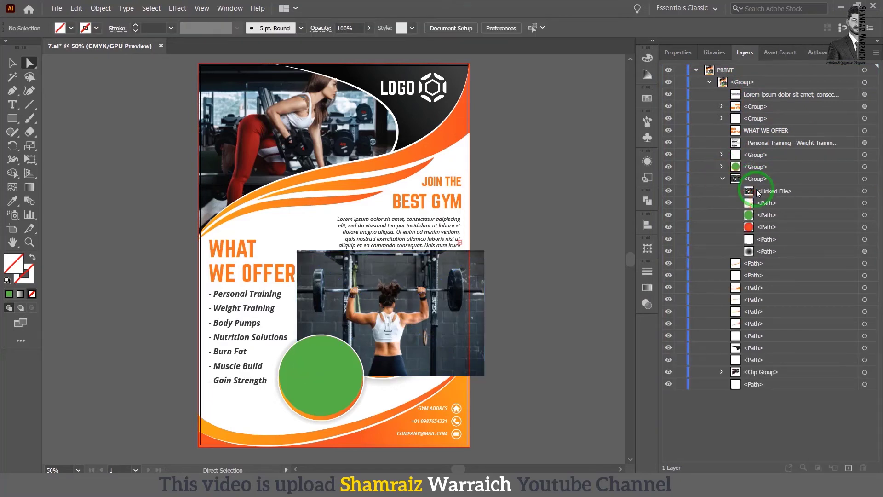
{"action": "left_click_drag", "start_coordinate": [758, 192], "coordinate": [764, 223]}
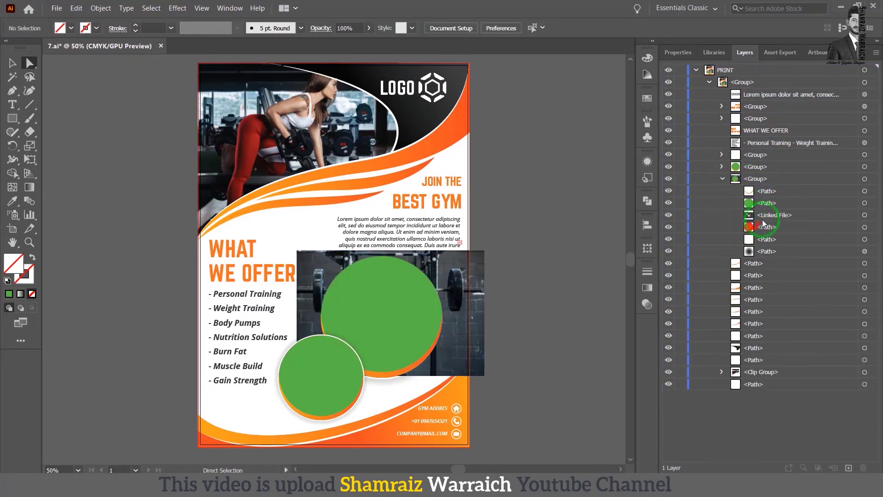
Step: Select the large circle and the photo, and clip the photo into the circle
{"action": "left_click", "coordinate": [762, 217]}
{"action": "left_click", "coordinate": [359, 309]}
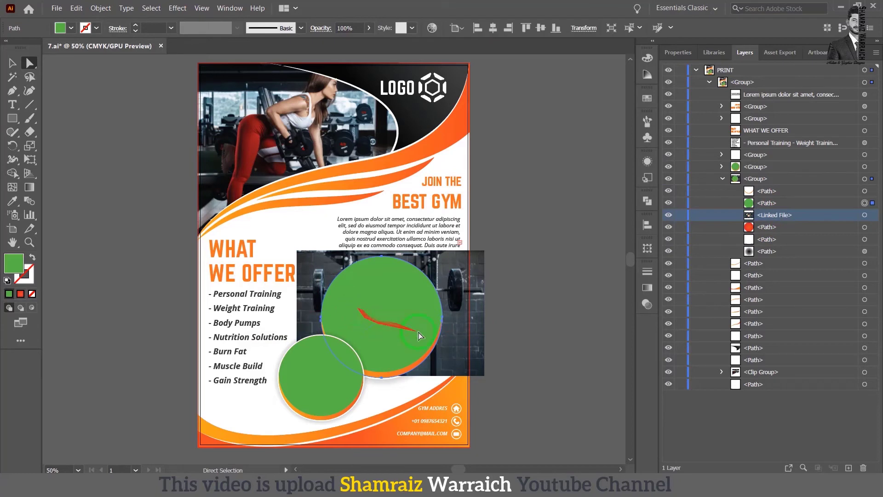
{"action": "left_click", "coordinate": [475, 312]}
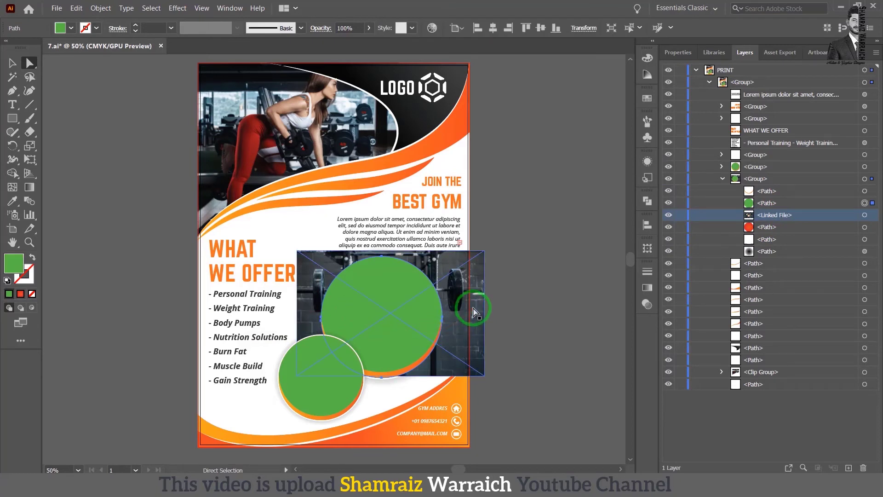
{"action": "left_click", "coordinate": [475, 311], "text": "shift"}
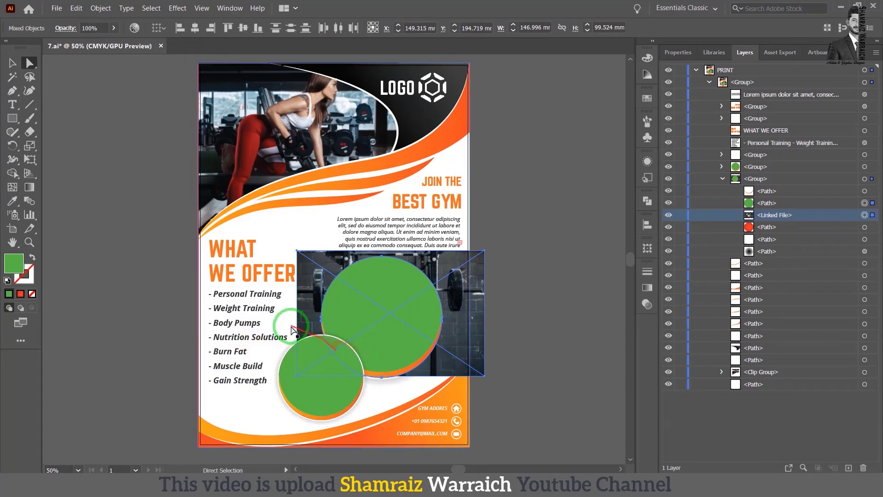
{"action": "left_click", "coordinate": [97, 9]}
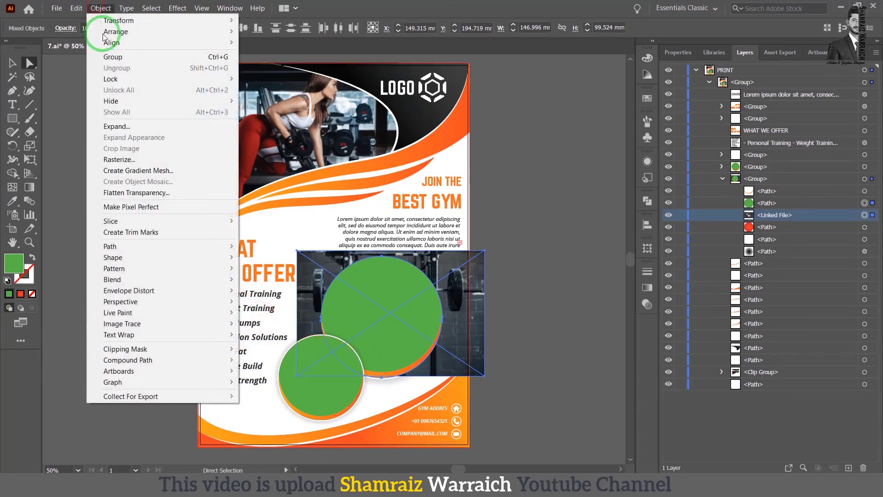
{"action": "mouse_move", "coordinate": [125, 349]}
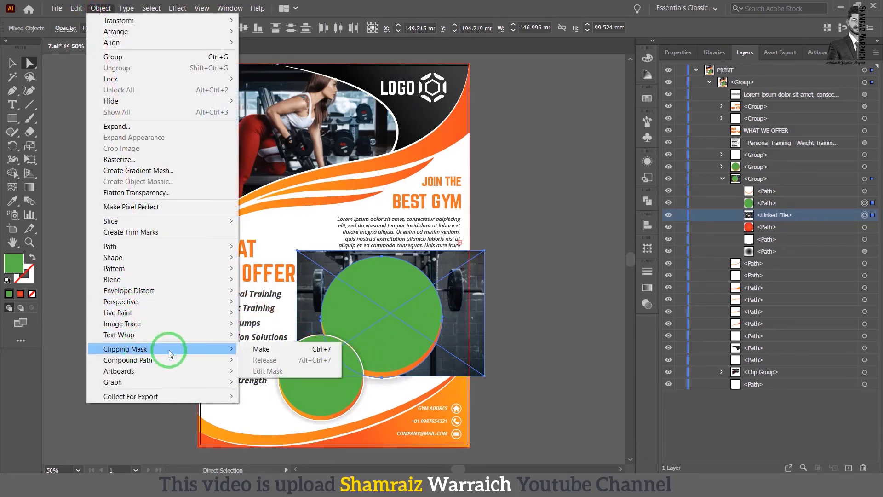
{"action": "left_click", "coordinate": [282, 350]}
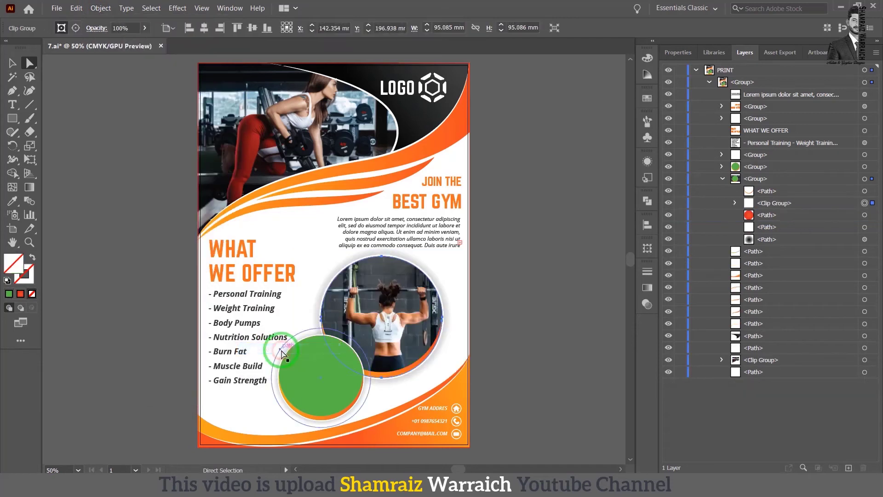
{"action": "left_click", "coordinate": [502, 300]}
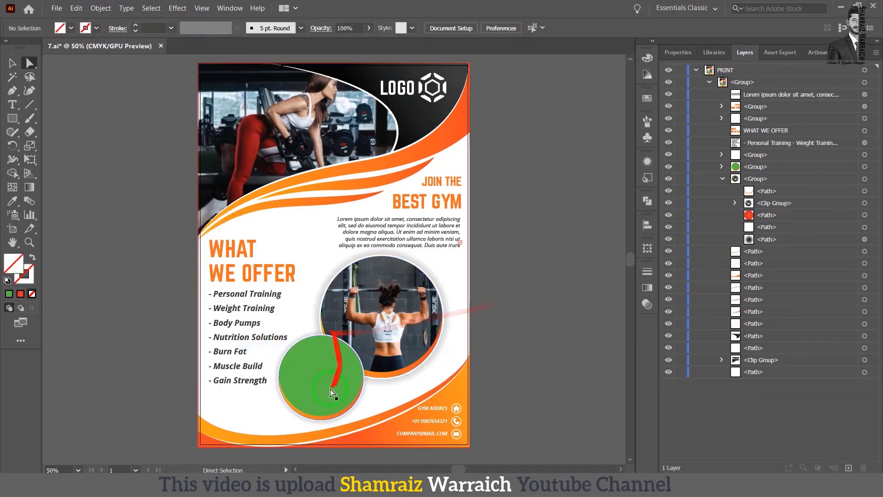
Step: Place the gym photo 127.jpg over the small green circle
{"action": "left_click", "coordinate": [722, 178]}
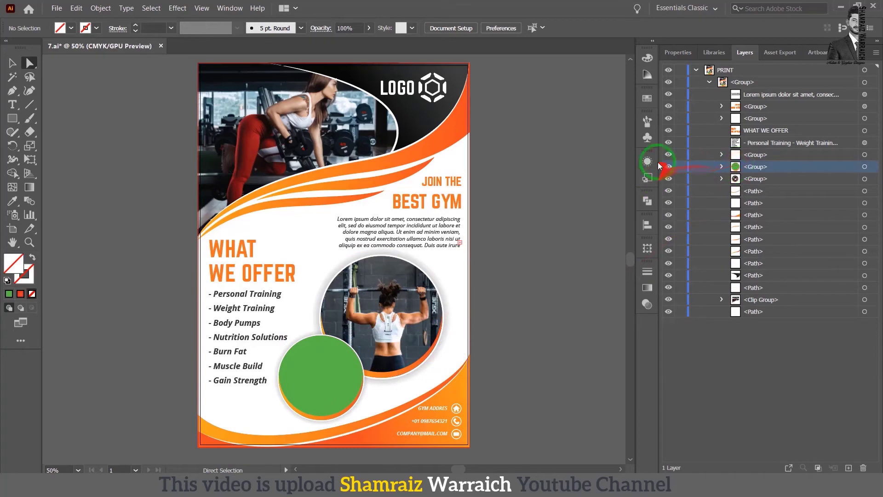
{"action": "left_click_drag", "start_coordinate": [649, 164], "coordinate": [210, 43]}
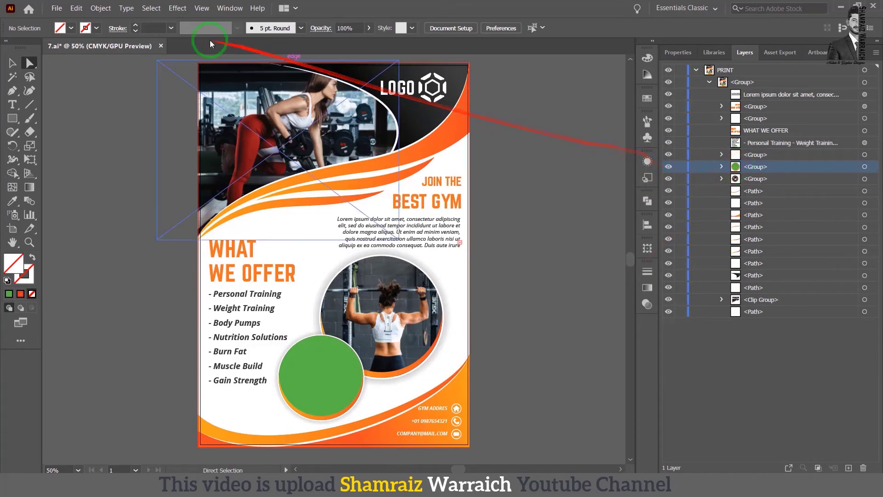
{"action": "left_click", "coordinate": [55, 7]}
{"action": "left_click", "coordinate": [77, 183]}
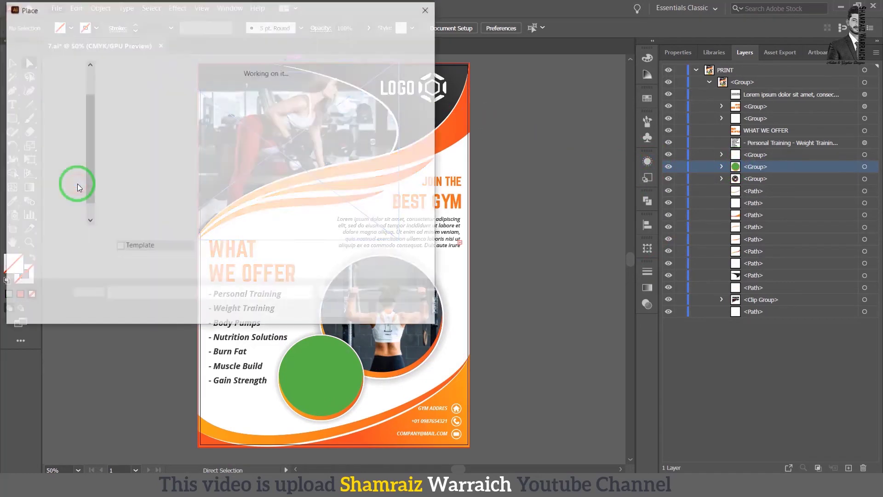
{"action": "double_click", "coordinate": [325, 121]}
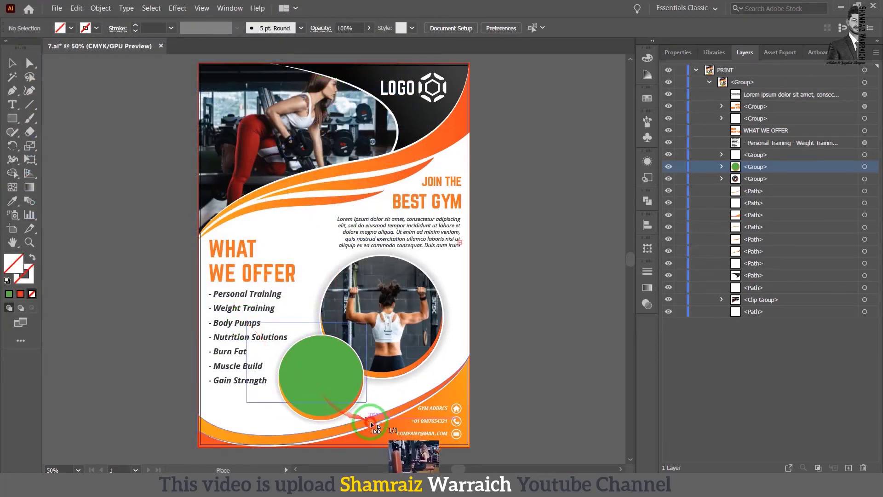
{"action": "left_click_drag", "start_coordinate": [399, 428], "coordinate": [246, 322]}
{"action": "left_click_drag", "start_coordinate": [335, 387], "coordinate": [315, 398]}
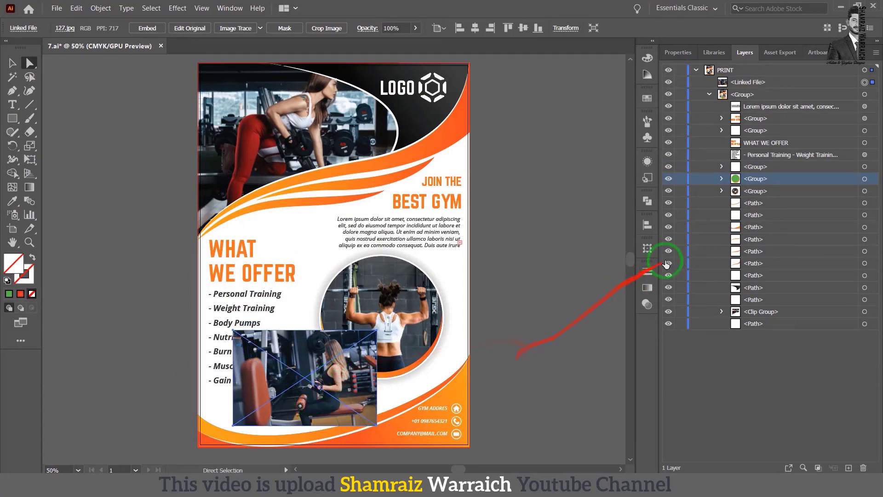
Step: Move the 127.jpg layer into the small circle's group beneath the green circle
{"action": "mouse_move", "coordinate": [736, 82]}
{"action": "left_mouse_down"}
{"action": "mouse_move", "coordinate": [750, 119]}
{"action": "mouse_move", "coordinate": [722, 179]}
{"action": "left_mouse_up"}
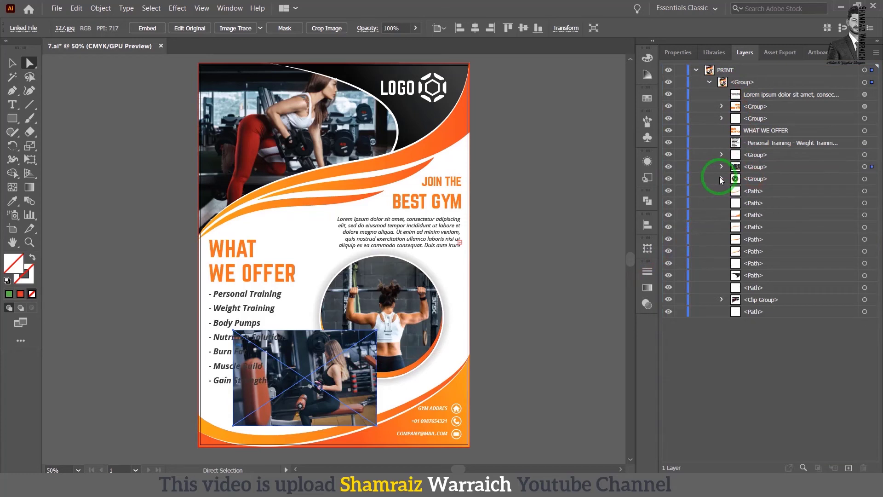
{"action": "left_click", "coordinate": [721, 166]}
{"action": "left_click", "coordinate": [756, 183]}
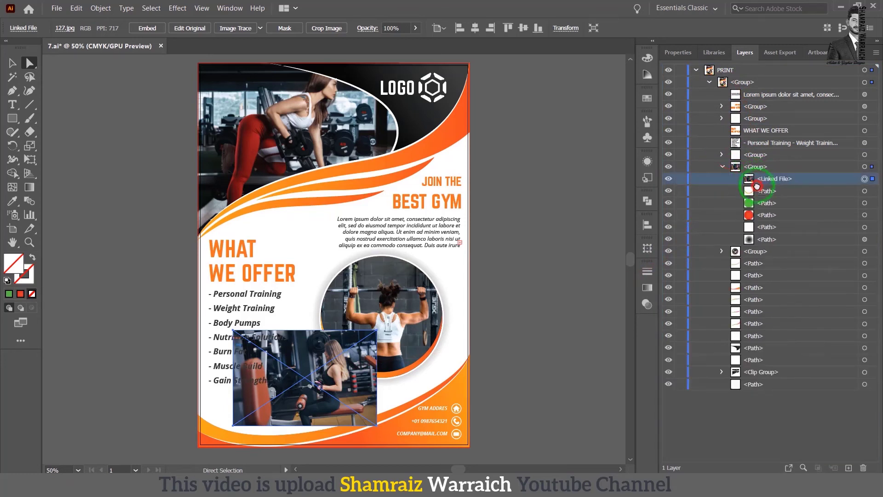
{"action": "left_click_drag", "start_coordinate": [757, 186], "coordinate": [765, 201]}
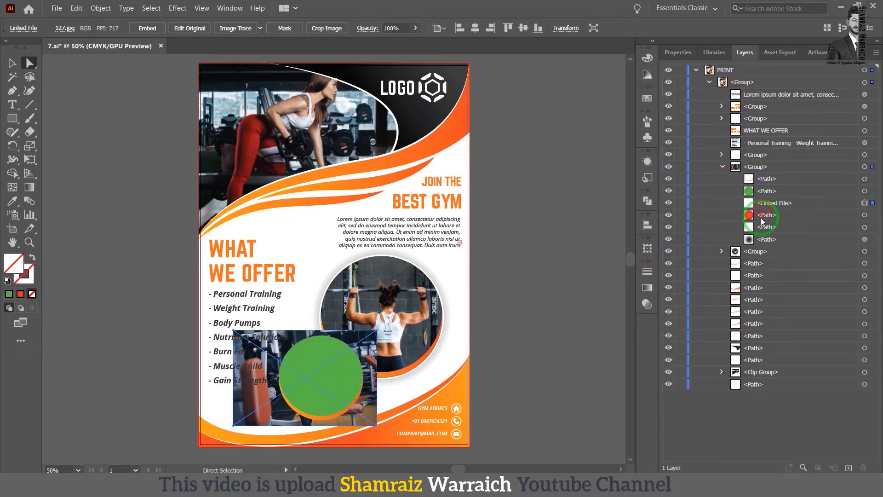
{"action": "left_click", "coordinate": [768, 194]}
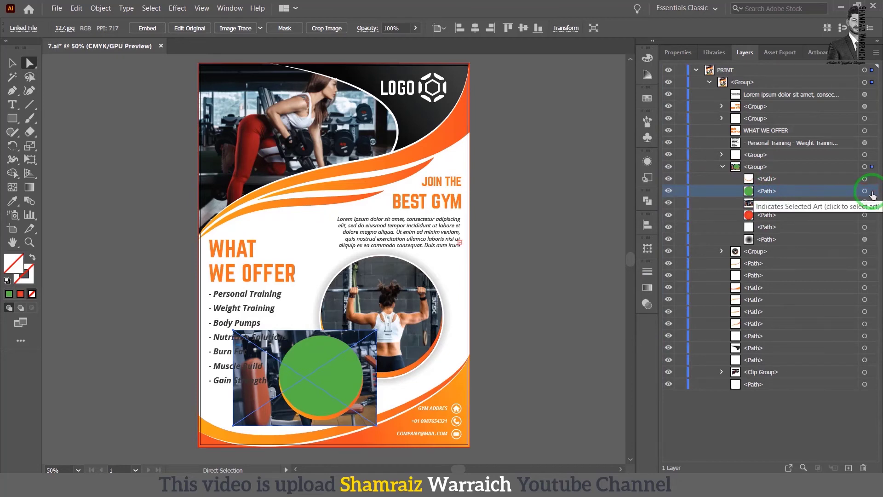
Step: Select the small circle and photo, make a clipping mask, and reposition the photo
{"action": "left_click", "coordinate": [582, 237]}
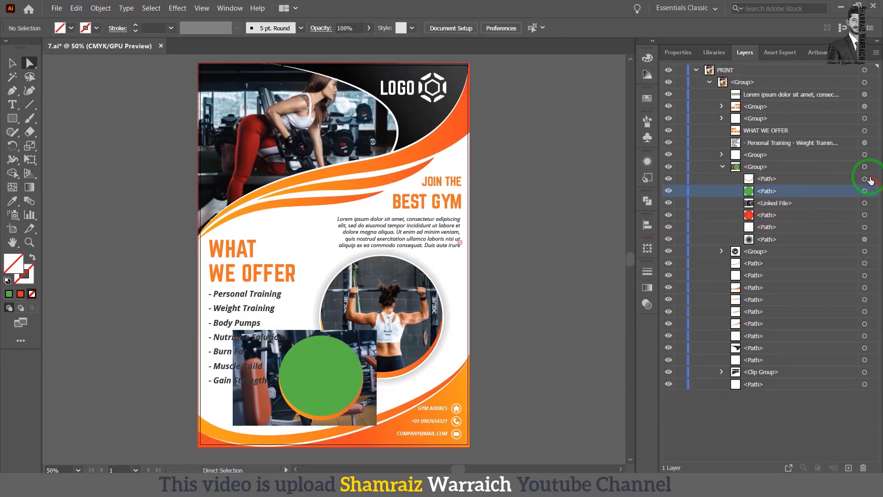
{"action": "left_click", "coordinate": [869, 190]}
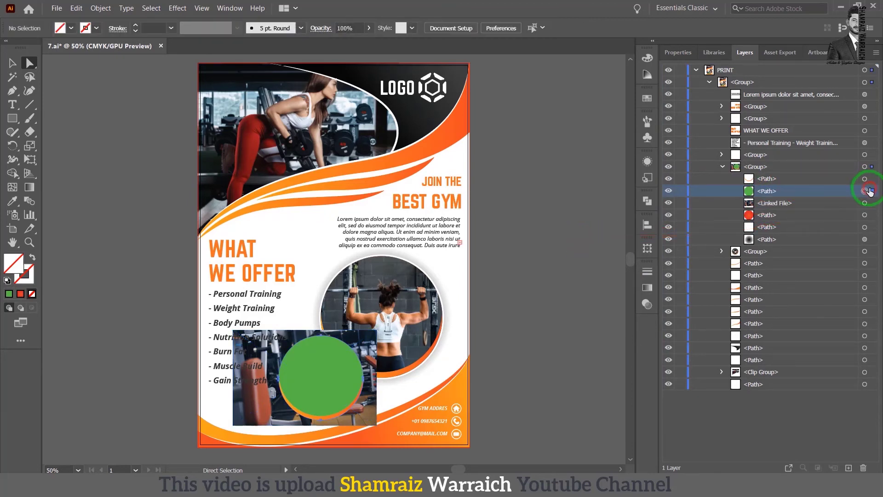
{"action": "left_click", "coordinate": [865, 203], "text": "shift"}
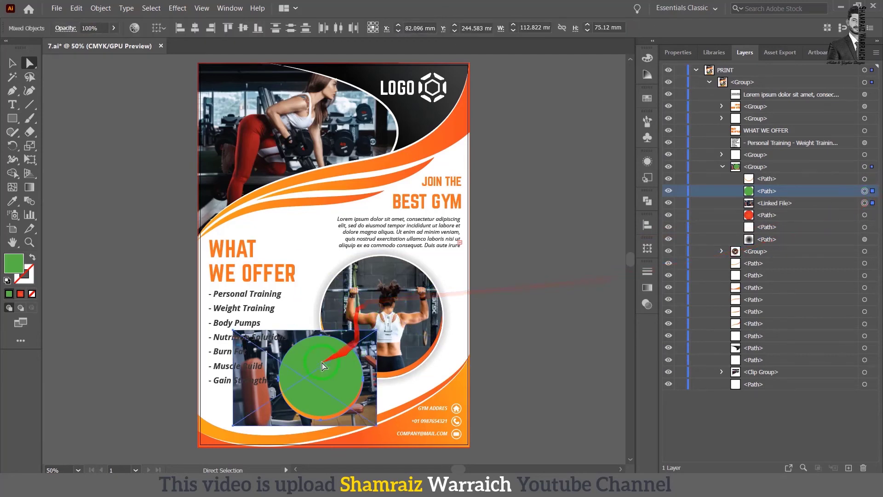
{"action": "left_click", "coordinate": [99, 8]}
{"action": "mouse_move", "coordinate": [163, 349]}
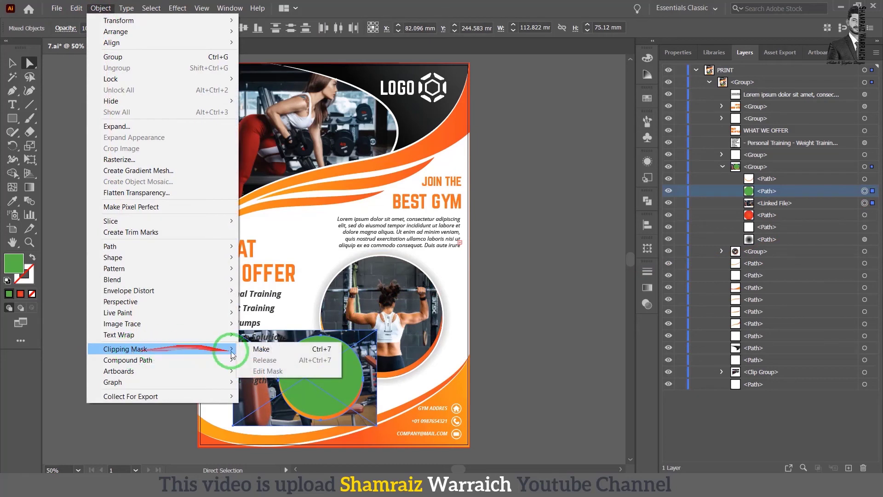
{"action": "left_click", "coordinate": [277, 350]}
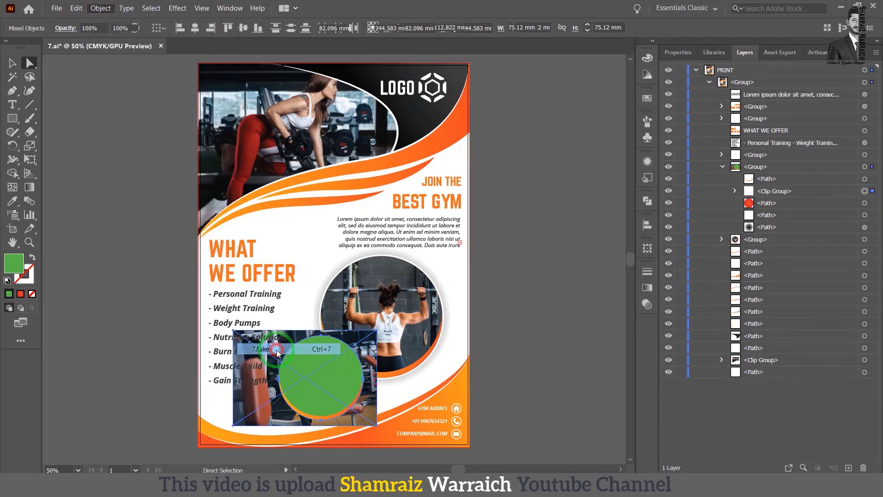
{"action": "left_click_drag", "start_coordinate": [331, 382], "coordinate": [377, 377]}
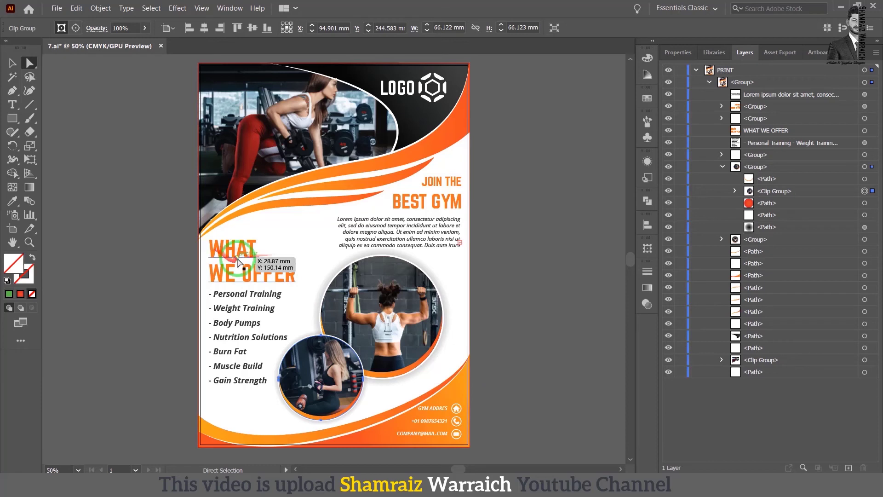
Step: Replace WHAT with CHANGE TEXT in the heading, then reselect the heading
{"action": "left_click", "coordinate": [14, 104]}
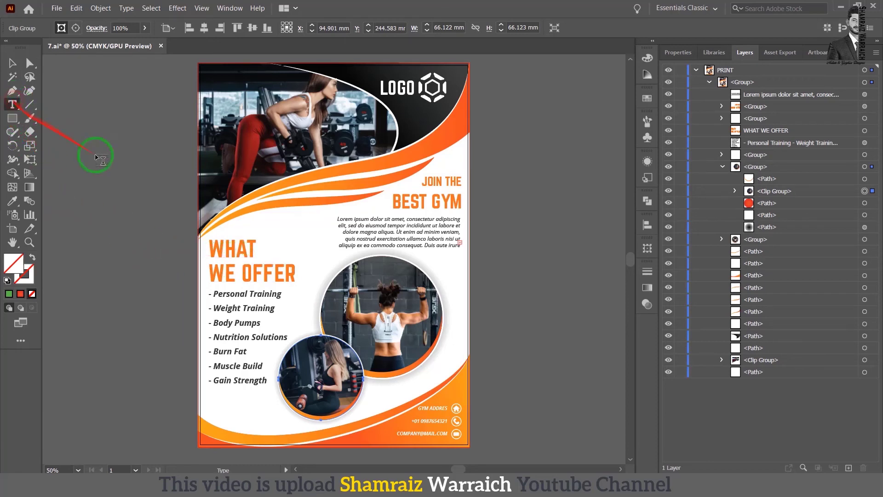
{"action": "left_click", "coordinate": [236, 249]}
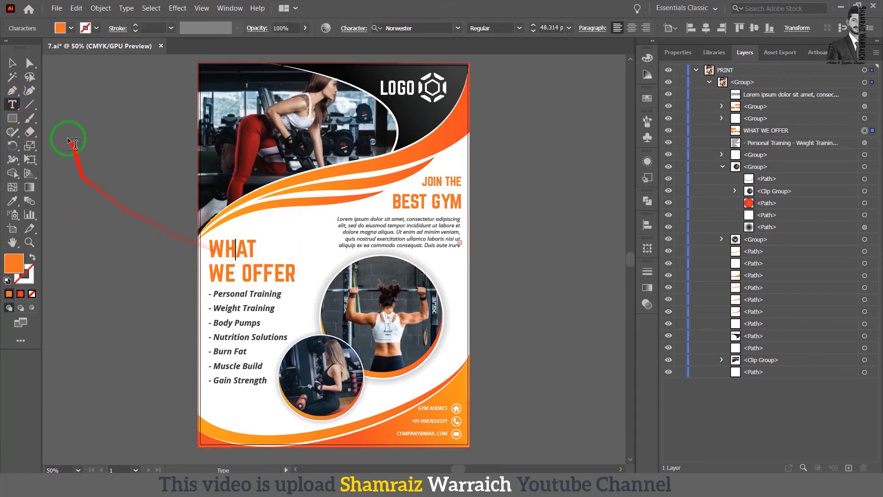
{"action": "left_click", "coordinate": [227, 250]}
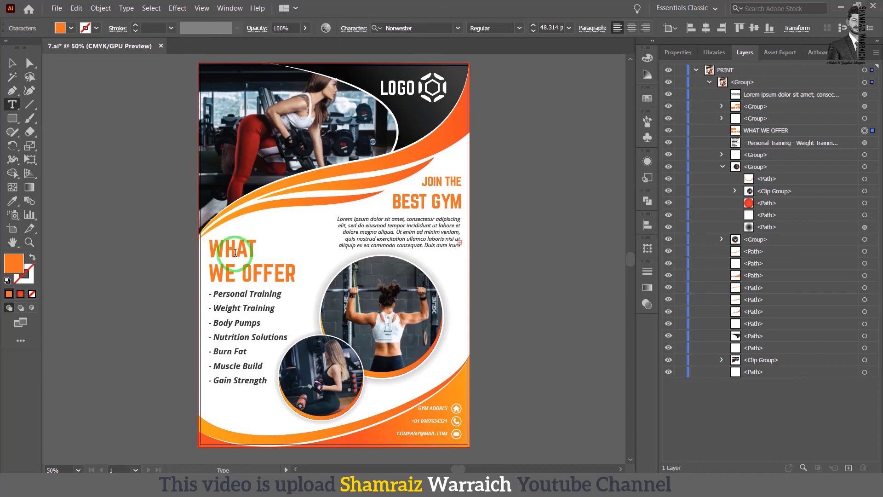
{"action": "key", "text": "BackSpace"}
{"action": "key", "text": "Delete"}
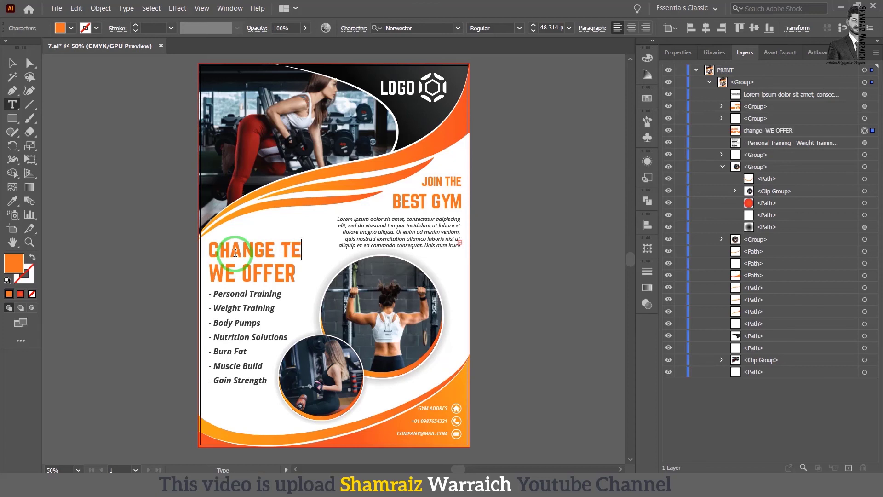
{"action": "left_click", "coordinate": [30, 63]}
{"action": "left_click", "coordinate": [228, 253]}
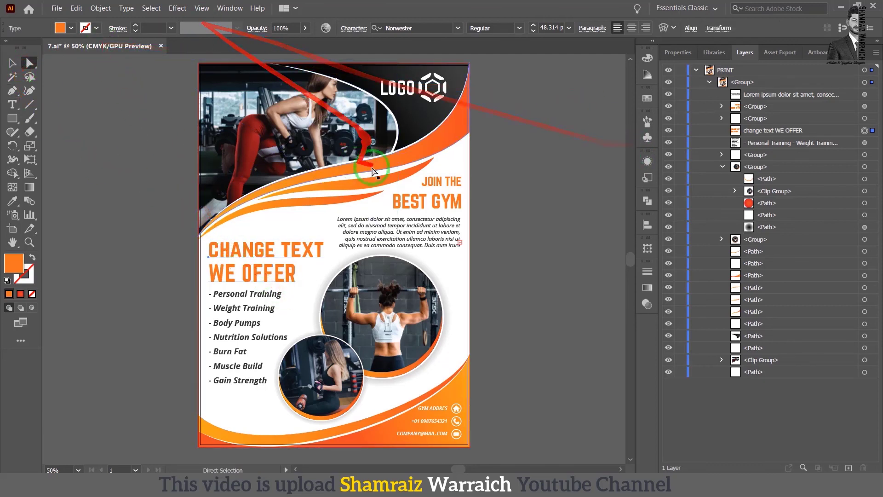
Step: Color the CHANGE TEXT WE OFFER heading, BEST GYM and JOIN THE red
{"action": "left_click", "coordinate": [647, 100]}
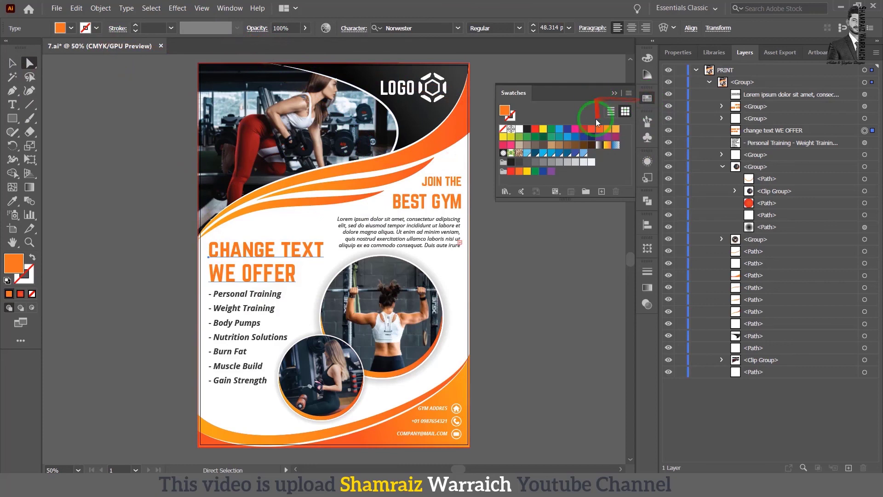
{"action": "left_click", "coordinate": [543, 129]}
{"action": "left_click", "coordinate": [536, 129]}
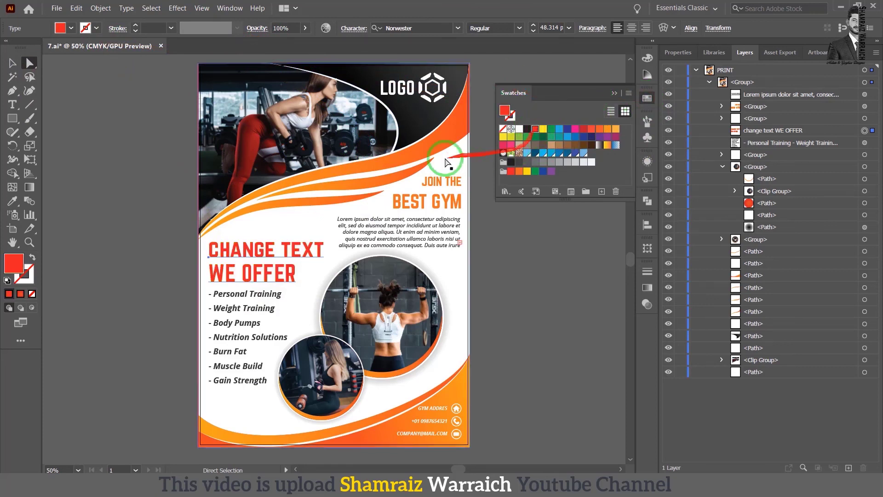
{"action": "left_click", "coordinate": [428, 201]}
{"action": "left_click", "coordinate": [532, 130]}
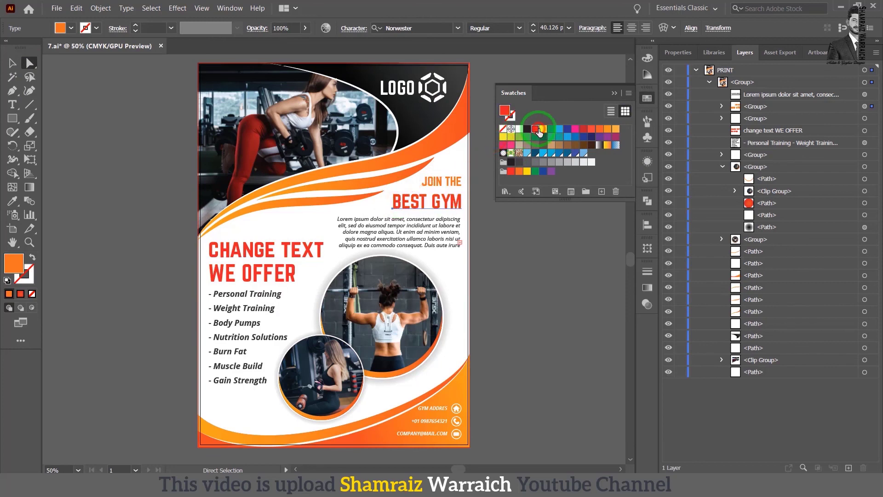
{"action": "left_click", "coordinate": [431, 183]}
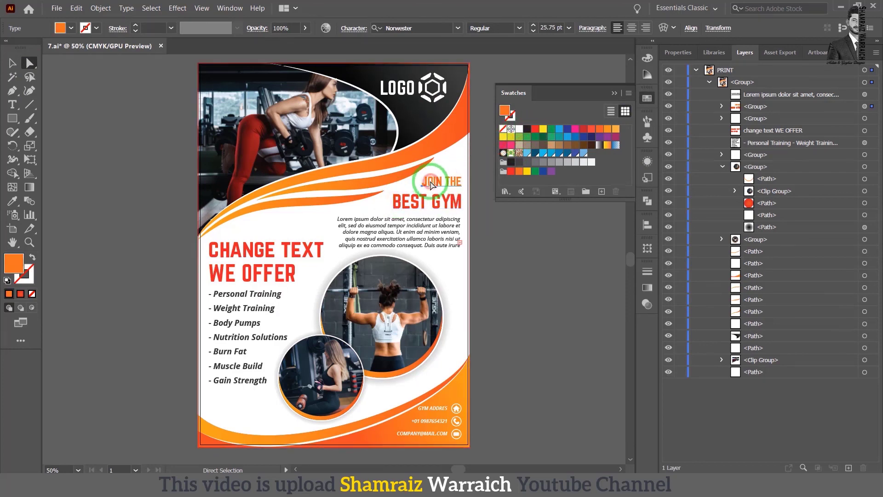
{"action": "left_click", "coordinate": [533, 131]}
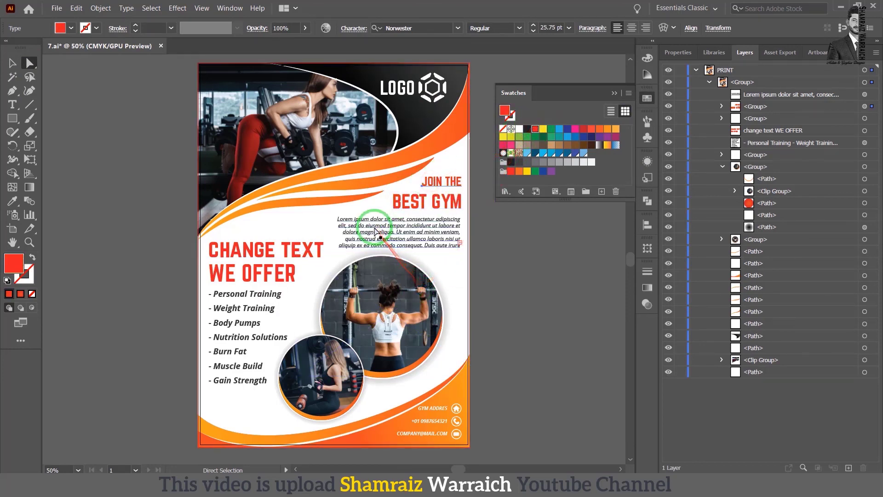
Step: Color the Lorem ipsum paragraph and the service list light blue
{"action": "left_click", "coordinate": [371, 221]}
{"action": "left_click", "coordinate": [543, 155]}
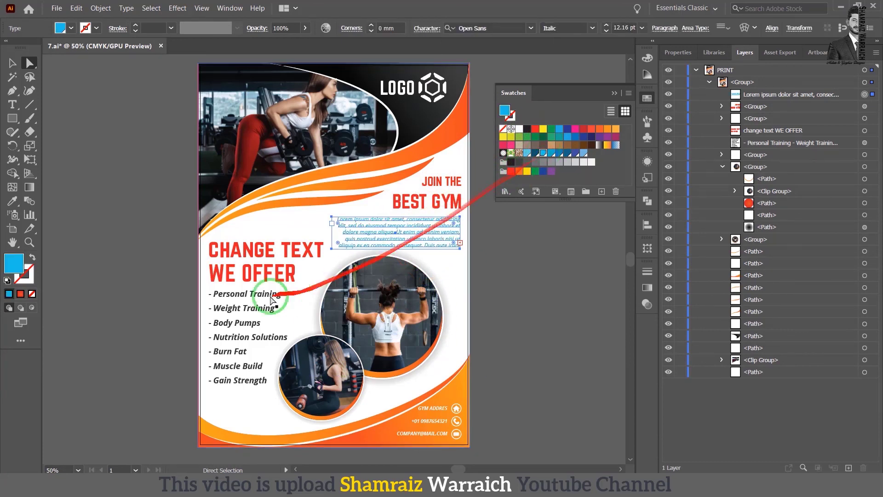
{"action": "left_click", "coordinate": [252, 313]}
{"action": "left_click", "coordinate": [534, 164]}
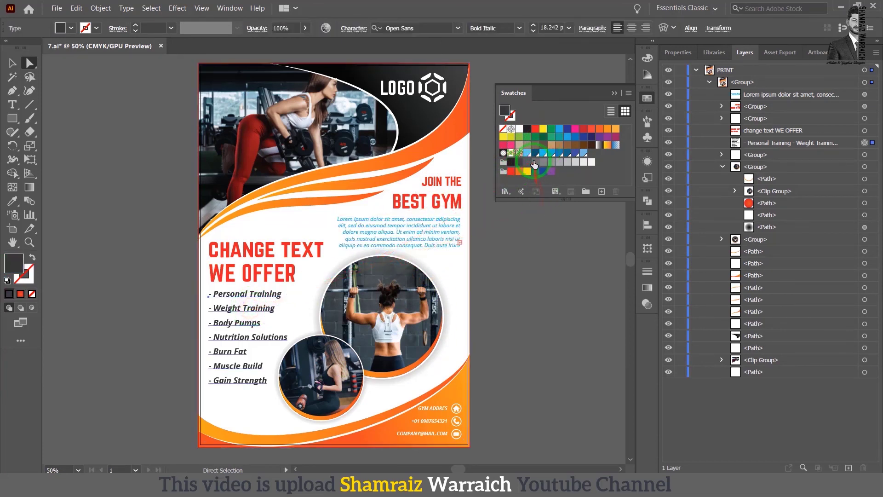
{"action": "left_click", "coordinate": [528, 153]}
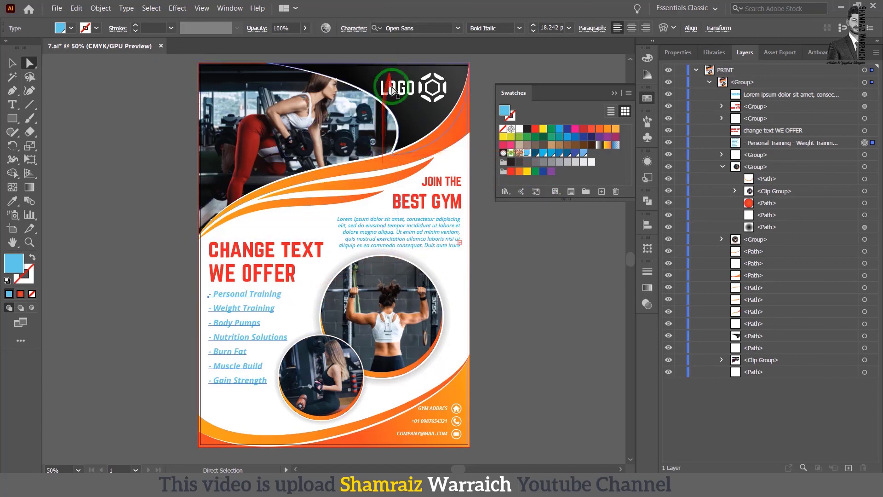
{"action": "left_click", "coordinate": [581, 268]}
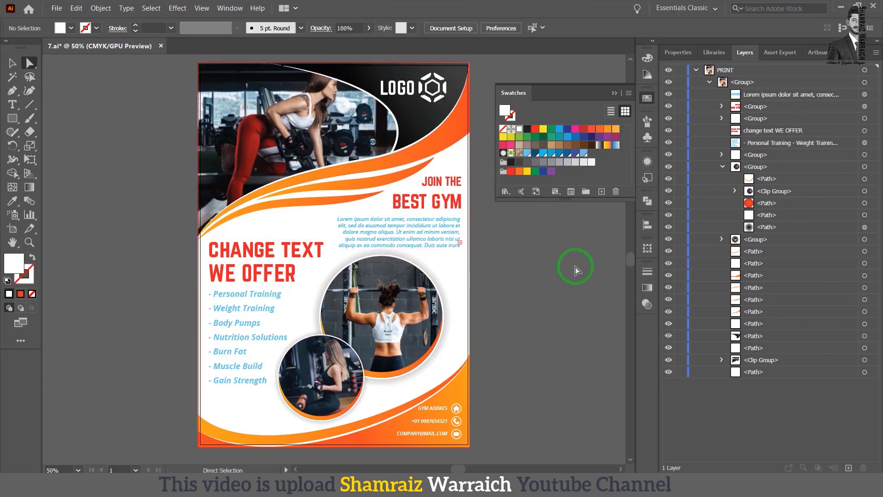